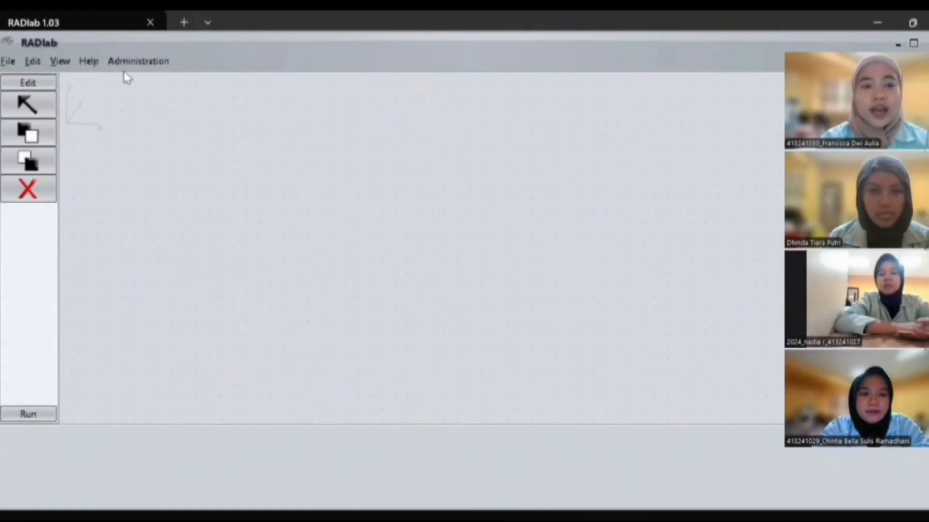
Start creating a new experiment of the Gamma Experiment type and proceed to its source selection
left_click(138, 62)
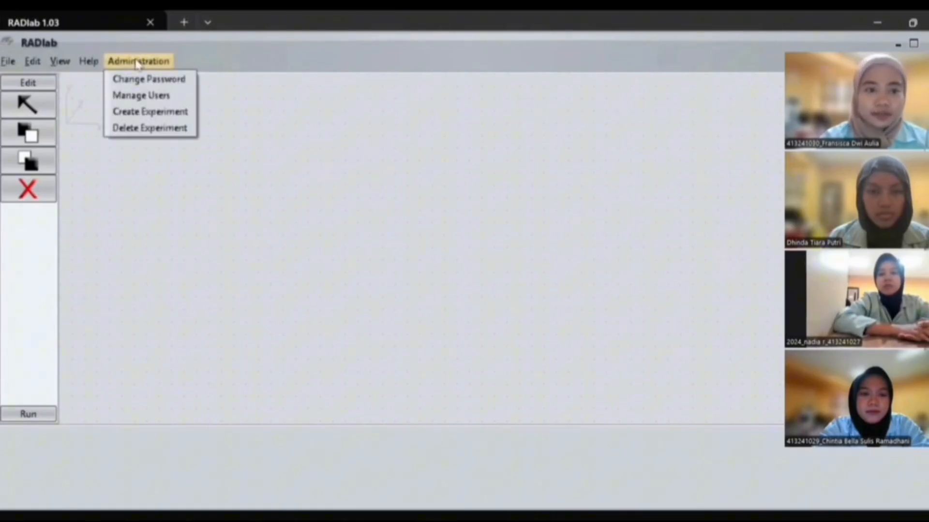
left_click(180, 116)
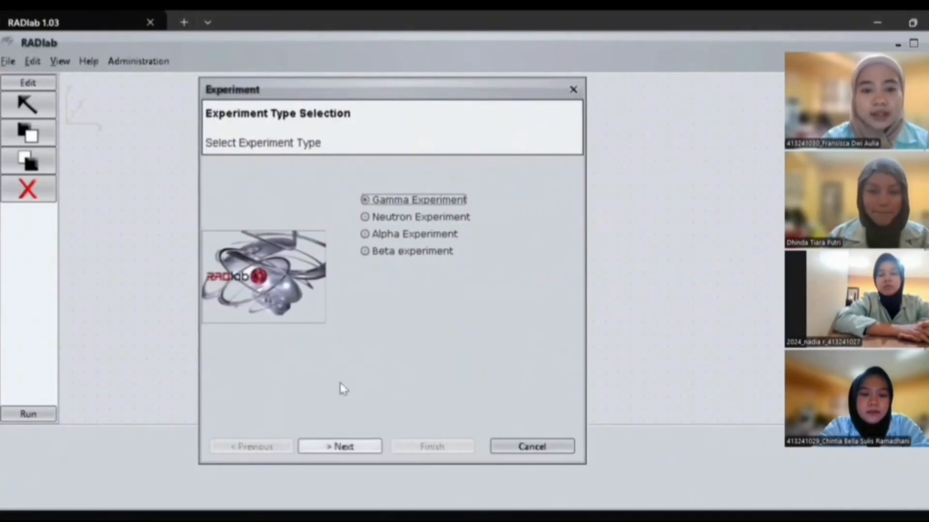
left_click(341, 443)
left_click(434, 310)
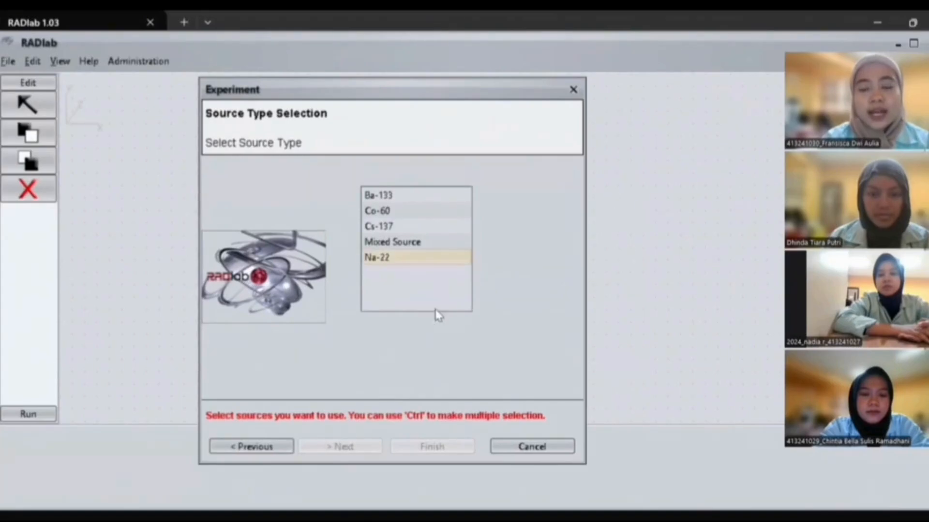
Choose Ba-133, Co-60 and Cs-137 as the experiment's sources and Geiger Muller as its detector
left_click(458, 199)
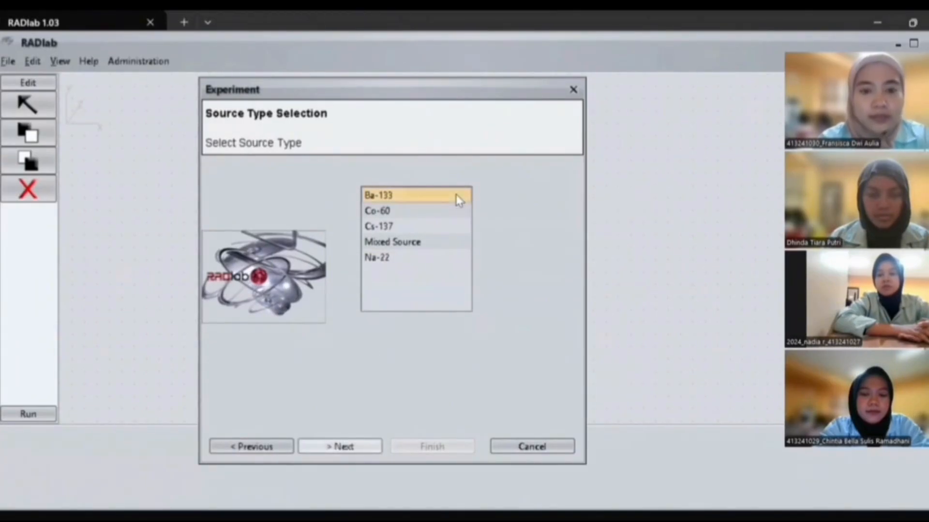
left_click(449, 228, "ctrl")
left_click(359, 445)
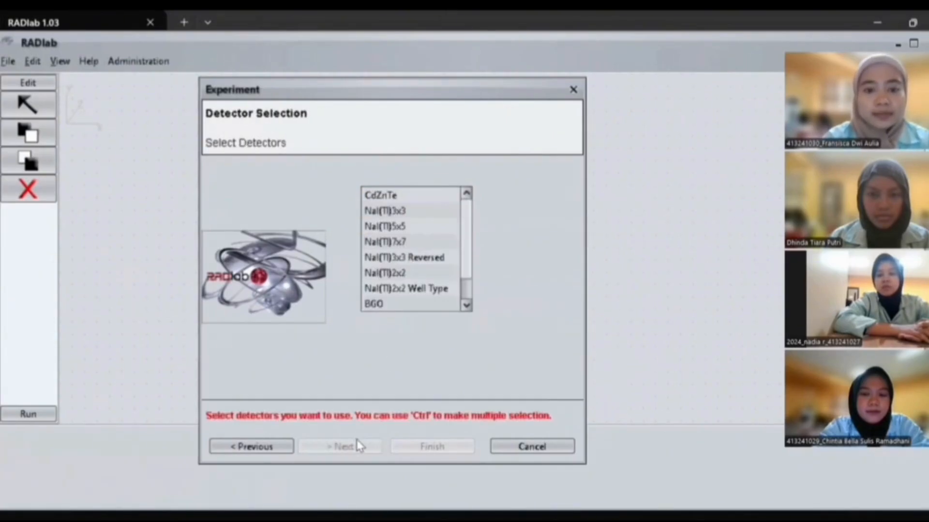
scroll(439, 285, "down", 1)
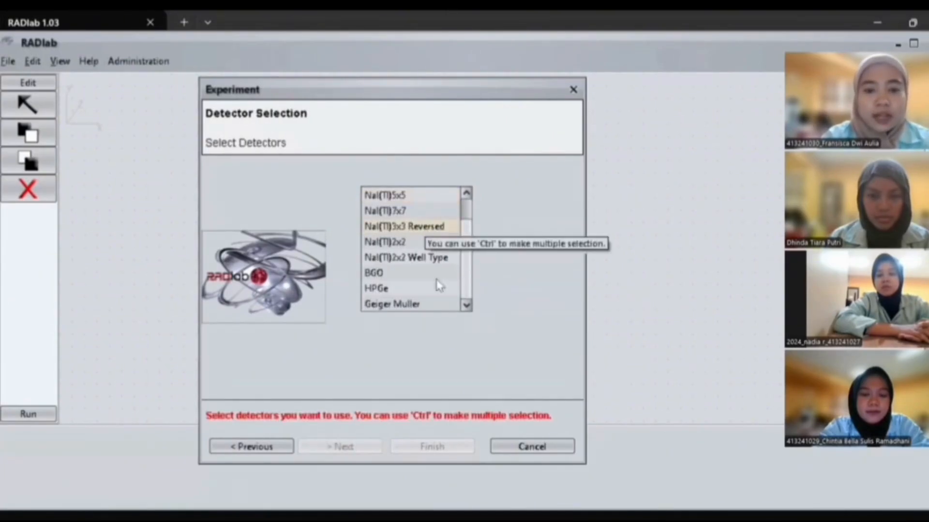
left_click(440, 305)
left_click(341, 448)
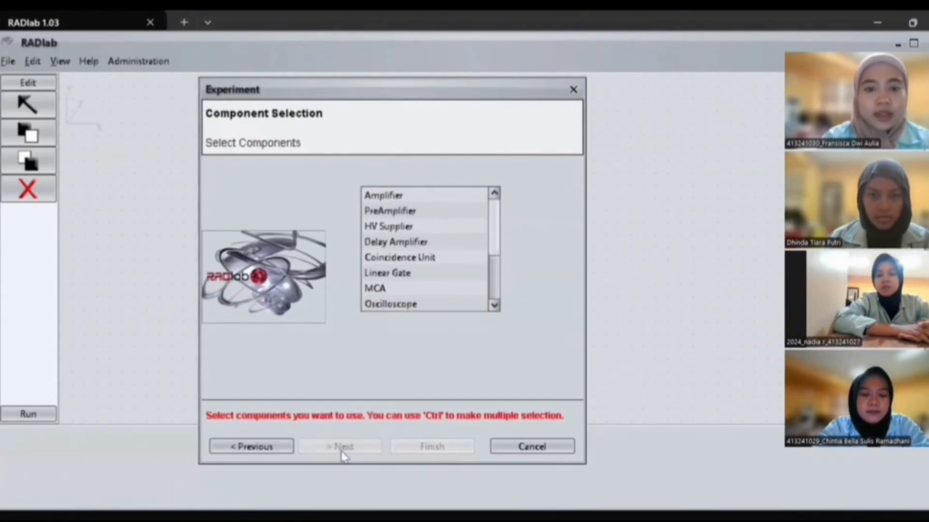
Include the Amplifier, PreAmplifier, HV Supplier and Counter as the experiment's components
left_click(395, 199)
left_click(401, 211, "ctrl")
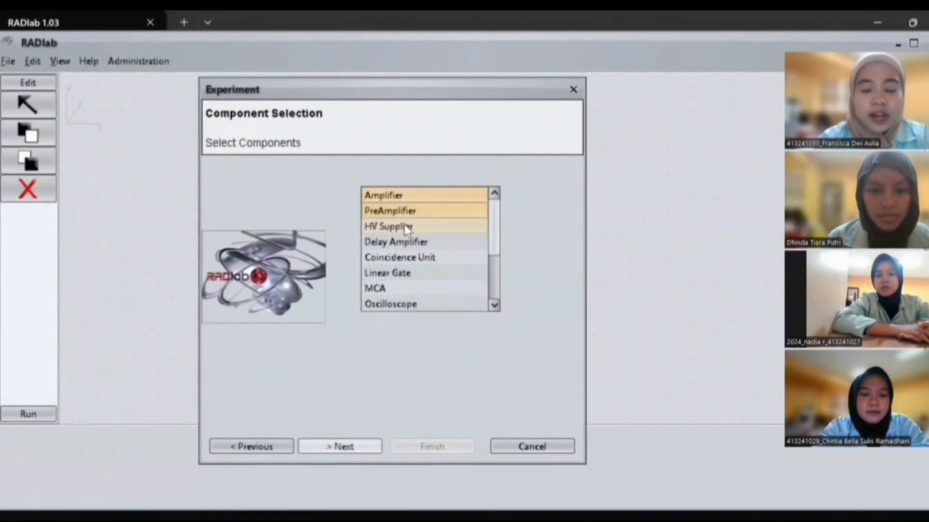
left_click(405, 227, "ctrl")
scroll(423, 257, "down", 2)
left_click(409, 303, "ctrl")
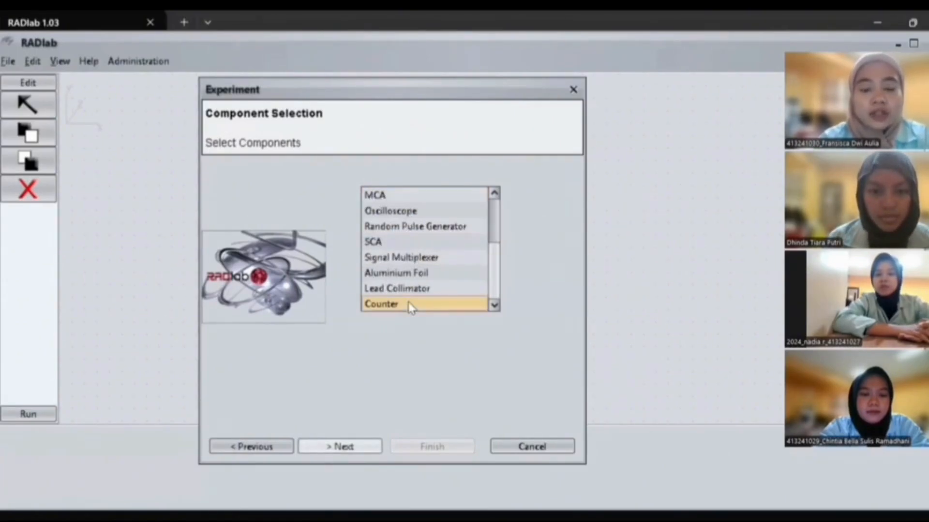
left_click(362, 447)
Enter "Eksperimen Penentuan Efisiensi Detektor Geiger Muller" as both the experiment name and its text sheet, and finish creating the experiment
left_click(401, 204)
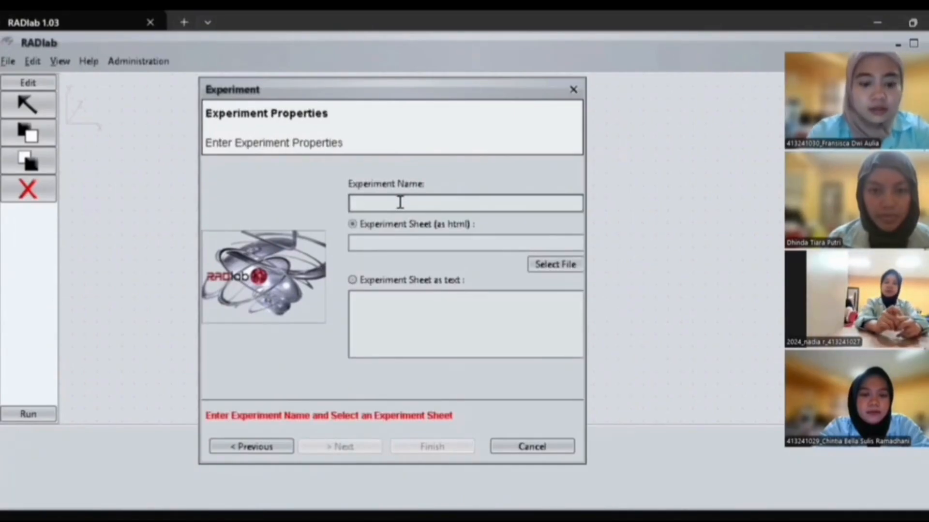
type("Eksperimen Penentuan Efisiensi")
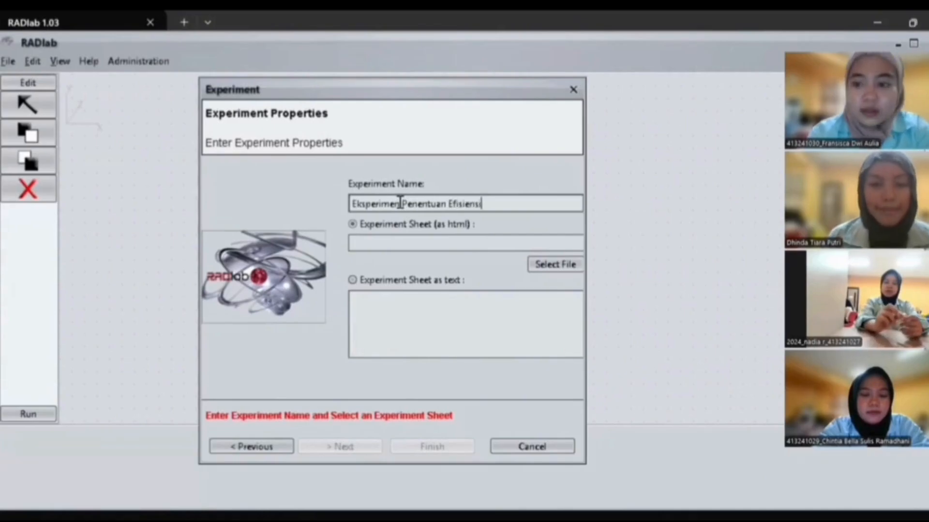
type(" Detektor Geiger Muller")
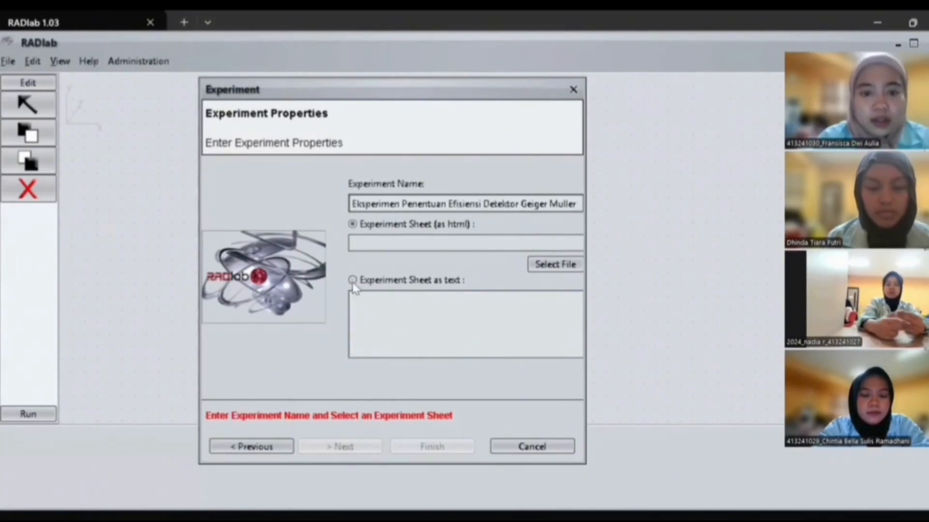
left_click(352, 282)
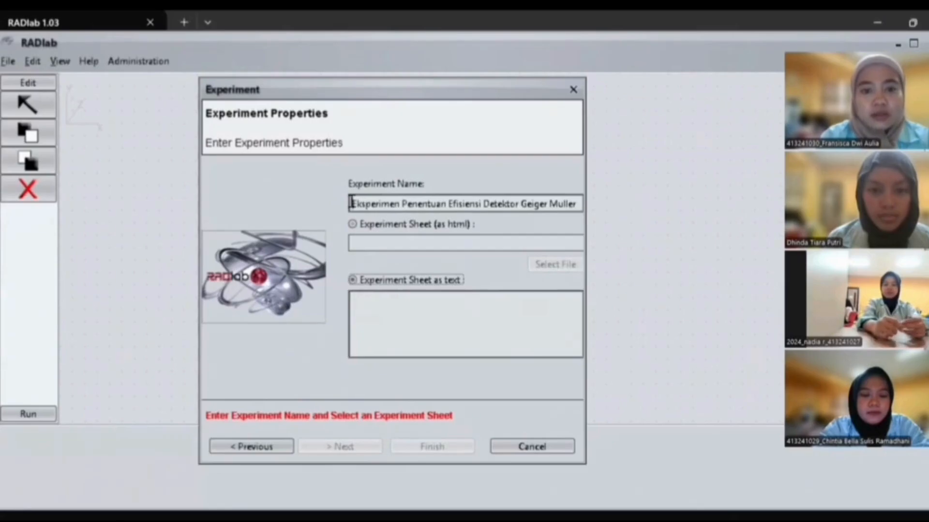
left_click(452, 305)
type("Eksperimen Penentuan Efisiensi Detektor Geiger Muller")
left_click(358, 446)
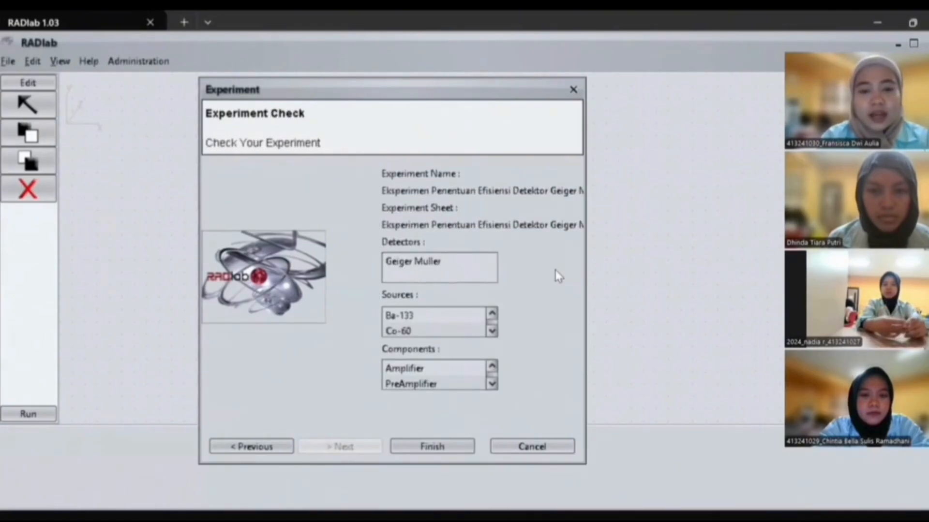
left_click(451, 448)
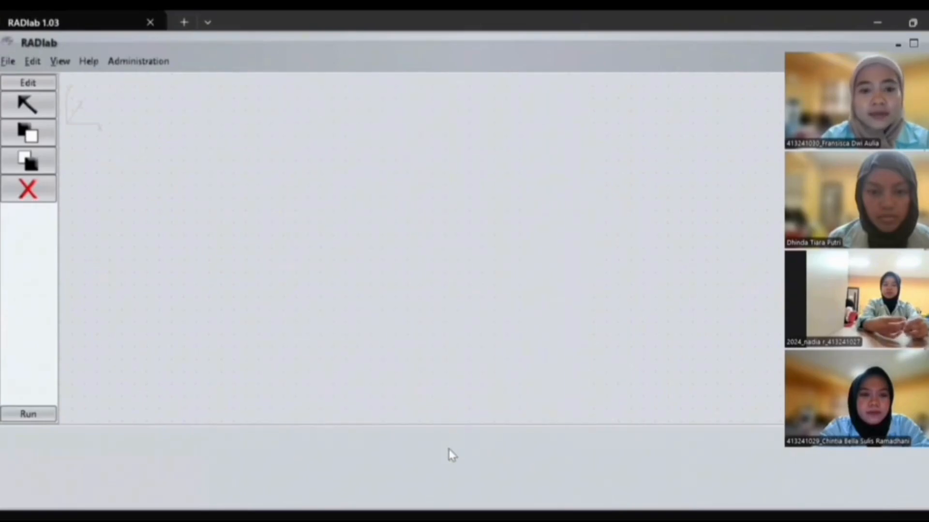
Open the newly created experiment "Eksperimen Penentuan Efisiensi Detektor Geiger Muller" from the experiment selection
left_click(11, 61)
key("Right")
key("Right")
left_click(10, 65)
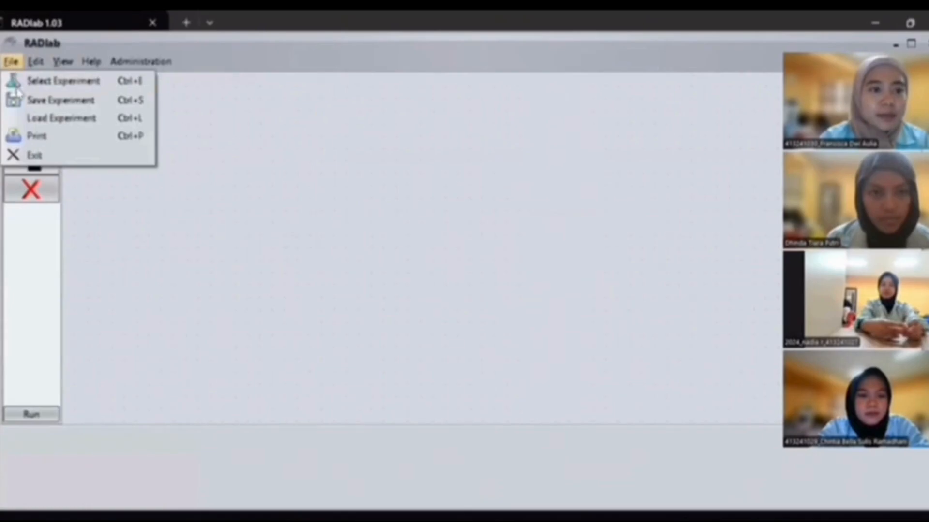
left_click(17, 90)
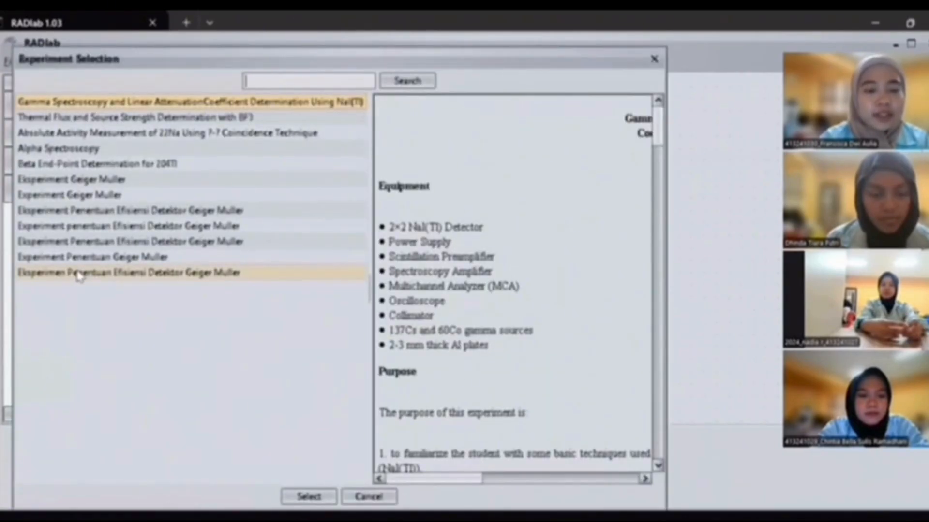
left_click(79, 275)
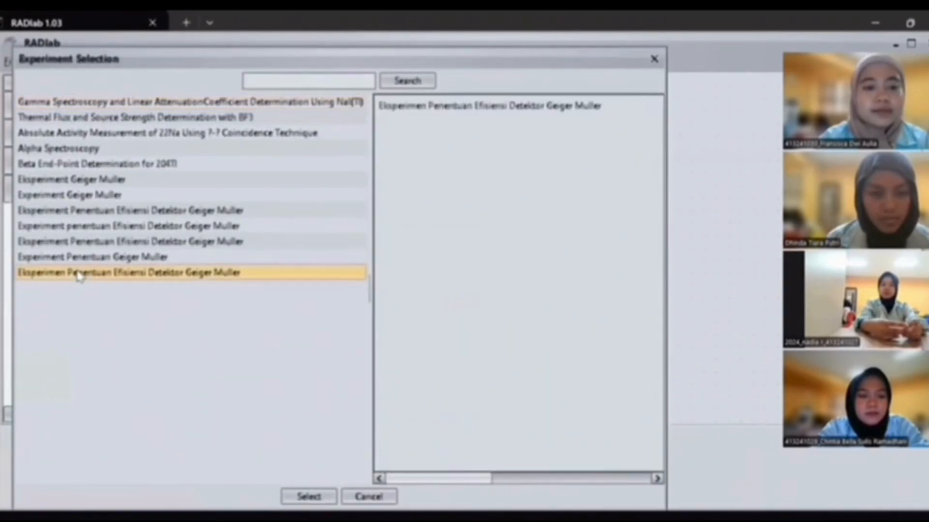
left_click(314, 497)
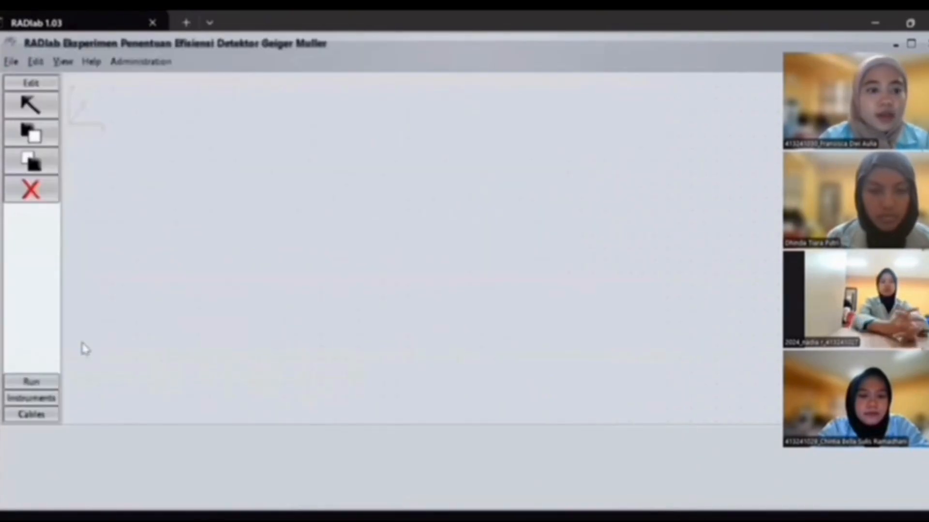
Place the Geiger Muller detector, amplifier, HV power supply, preamplifier and counter on the workspace
left_click(50, 396)
scroll(6, 341, "down", 5)
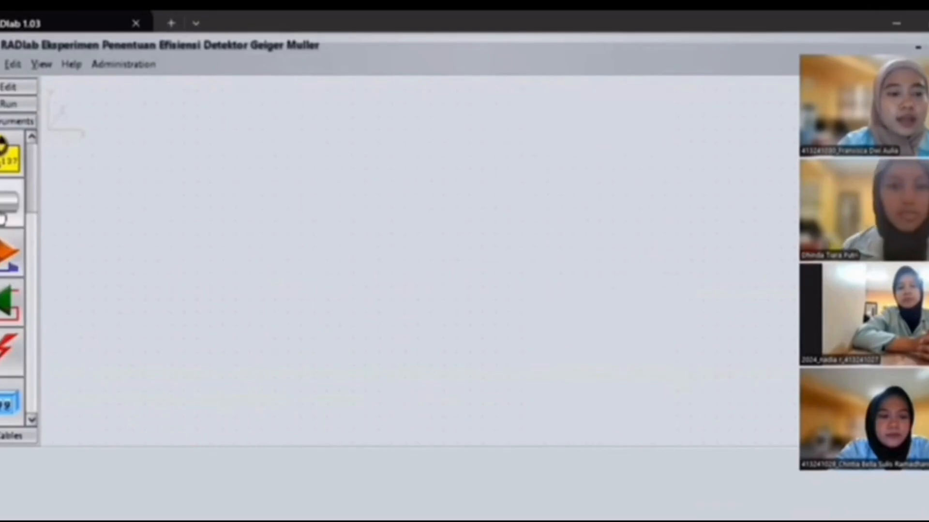
left_click(3, 210)
left_click(94, 177)
left_click(5, 256)
left_click(210, 187)
left_click(5, 353)
left_click(372, 214)
left_click(7, 302)
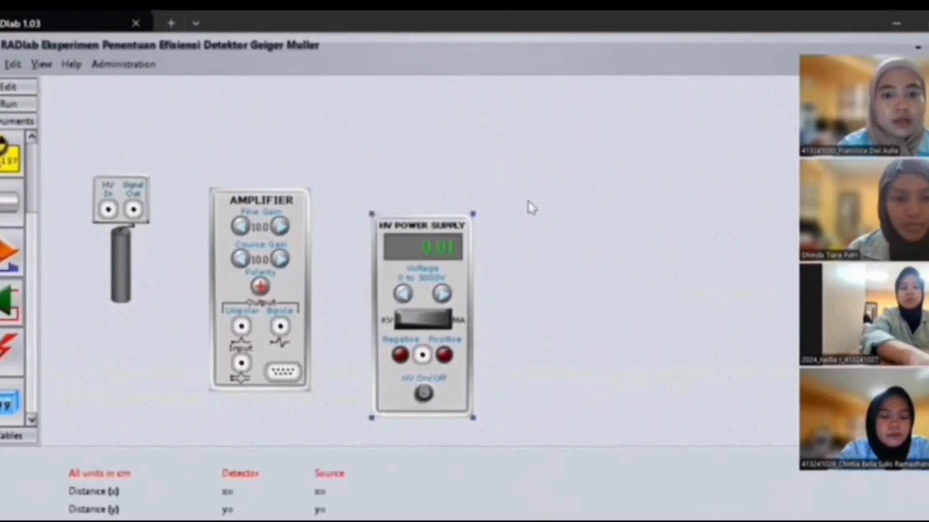
left_click(529, 221)
left_click(7, 402)
left_click(690, 241)
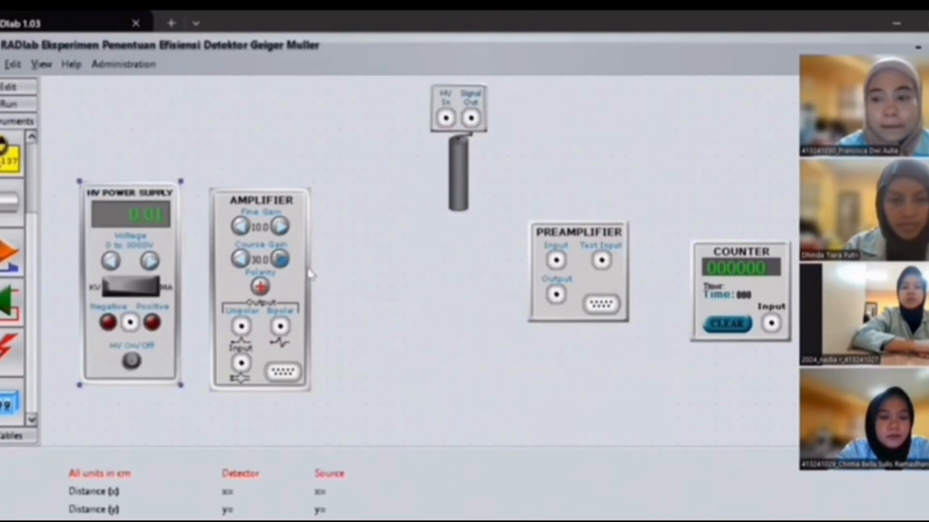
Arrange the instruments in signal-chain order: HV power supply, detector, preamplifier, amplifier, counter
left_click(242, 284)
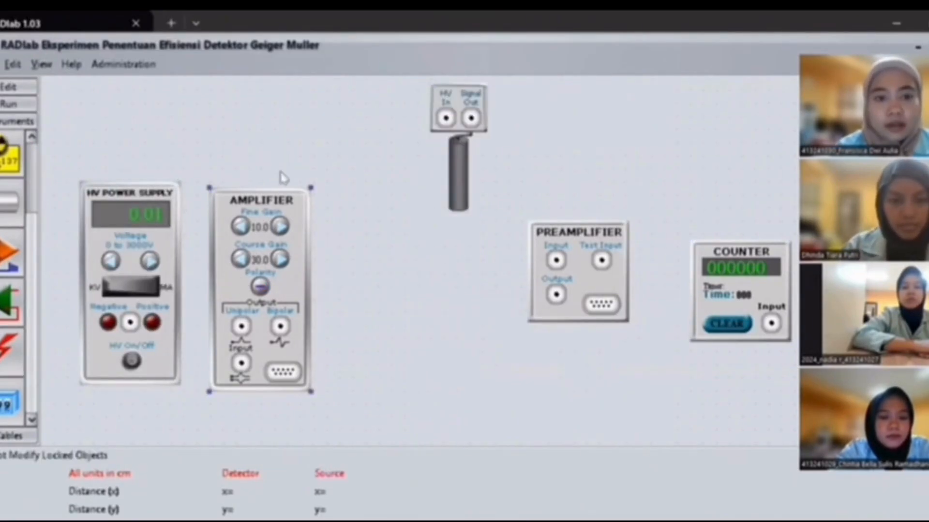
left_click_drag(271, 199, 434, 224)
left_click_drag(457, 183, 282, 280)
left_click_drag(605, 285, 445, 149)
left_click_drag(457, 312, 613, 286)
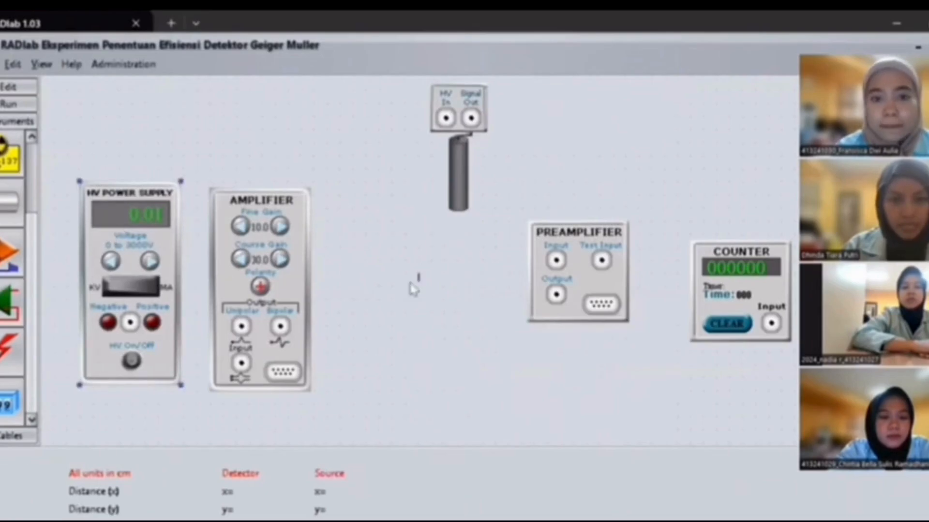
left_click_drag(266, 199, 425, 228)
left_click_drag(457, 166, 280, 208)
left_click_drag(581, 239, 416, 95)
left_click_drag(488, 299, 612, 272)
left_click_drag(417, 140, 424, 264)
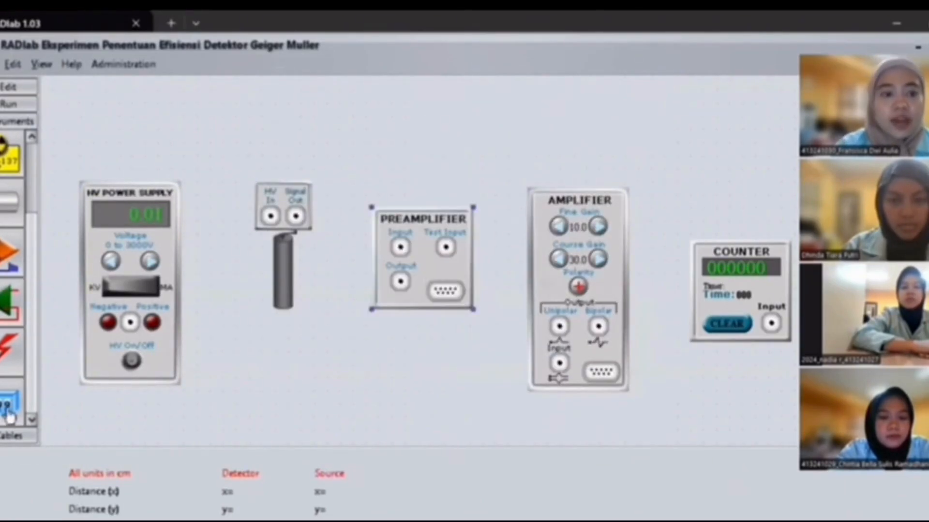
Cable the HV power supply output to the detector's HV In, and the detector's Signal Out to the preamplifier's Input
left_click(16, 436)
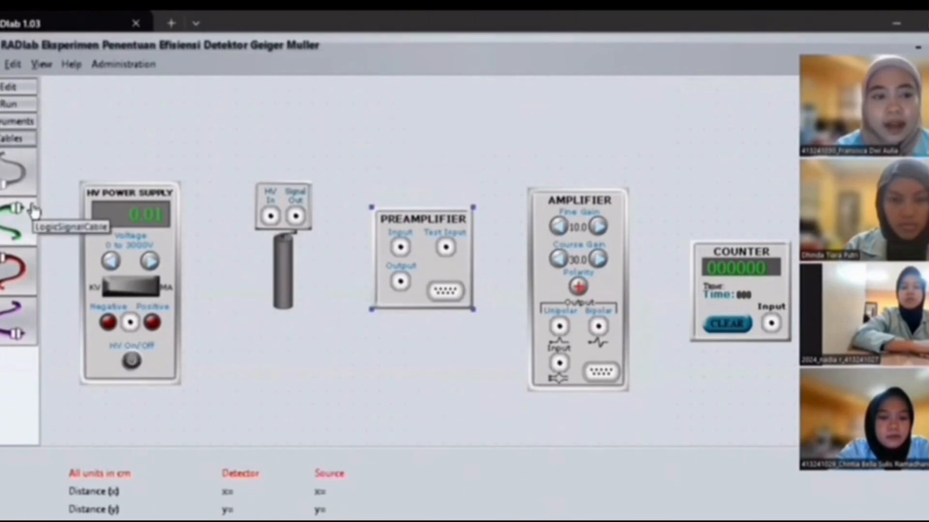
left_click(34, 209)
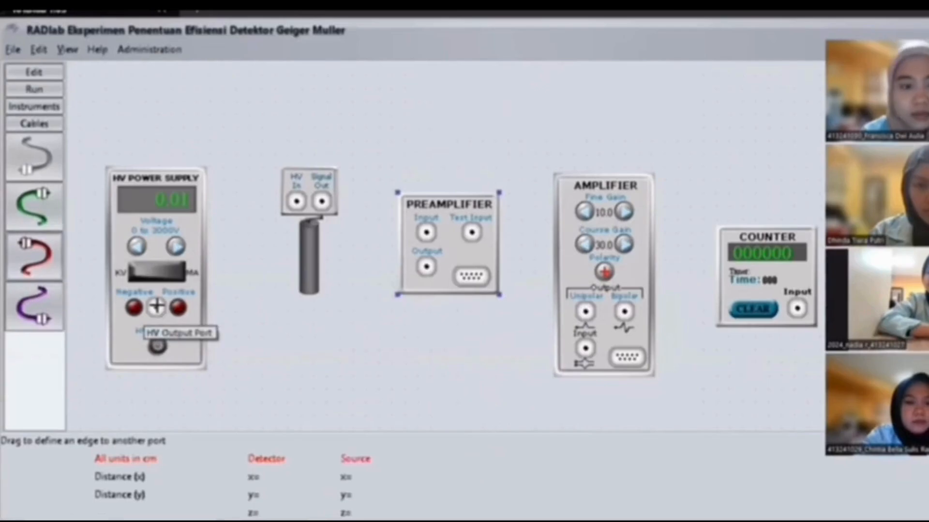
left_click_drag(130, 322, 426, 232)
left_click(35, 158)
Connect the preamplifier's multi-pin power port to the amplifier's with the purple cable
left_click(38, 310)
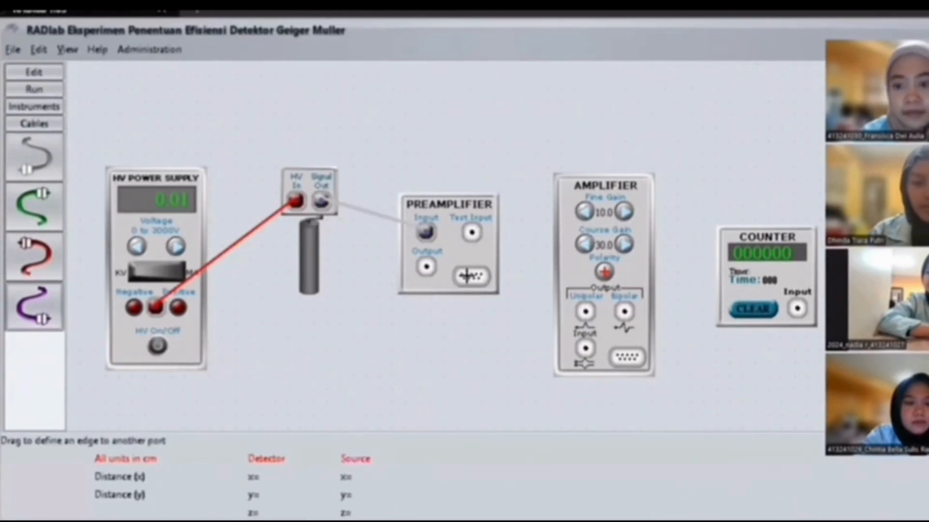
left_click(469, 276)
left_click(45, 319)
left_click_drag(471, 276, 628, 356)
Run grey signal cables from the preamplifier's Output to the amplifier's Input, and from the amplifier's Unipolar output to the counter's Input
left_click(32, 177)
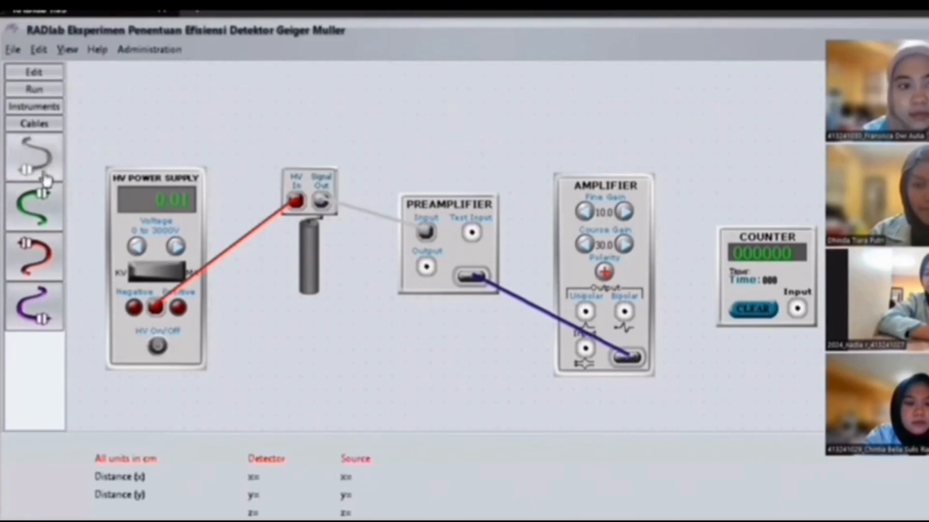
left_click(35, 159)
left_click_drag(554, 311, 755, 307)
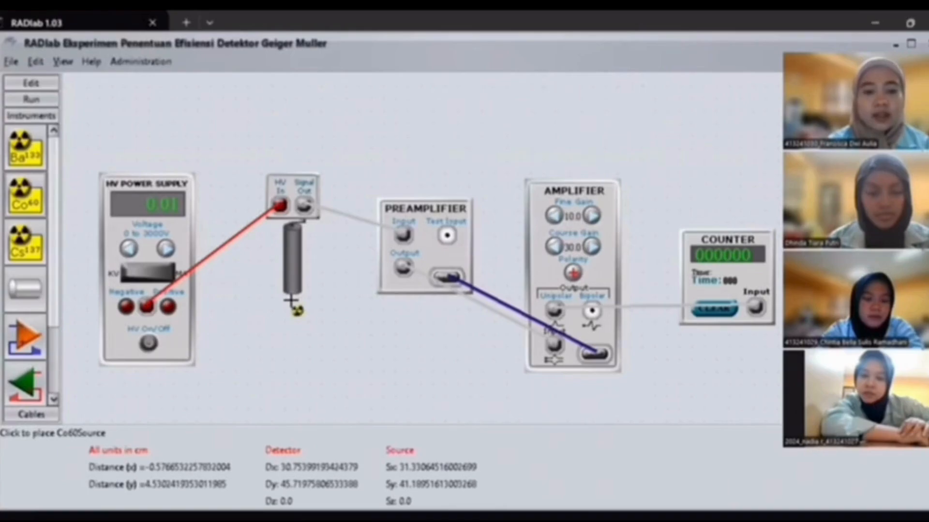
Place the Co-60 source directly beneath the lower end of the Geiger Muller detector
left_click_drag(298, 309, 290, 301)
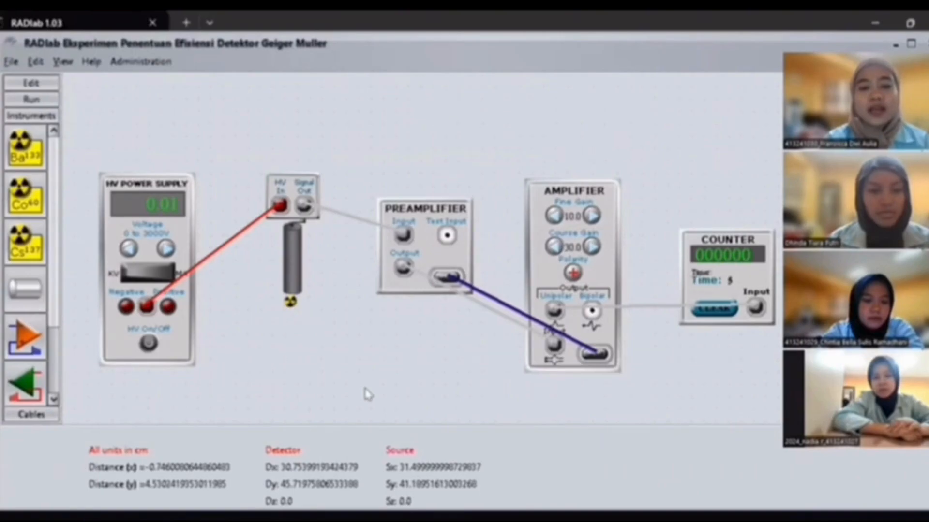
Set the HV power supply's voltage to 1.00 kV and switch its high voltage on
left_click(166, 249)
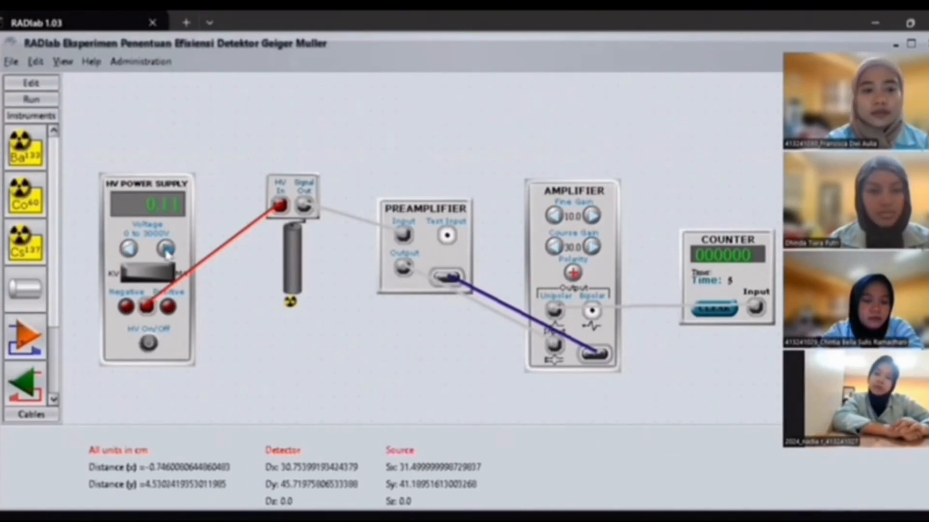
left_click(166, 249)
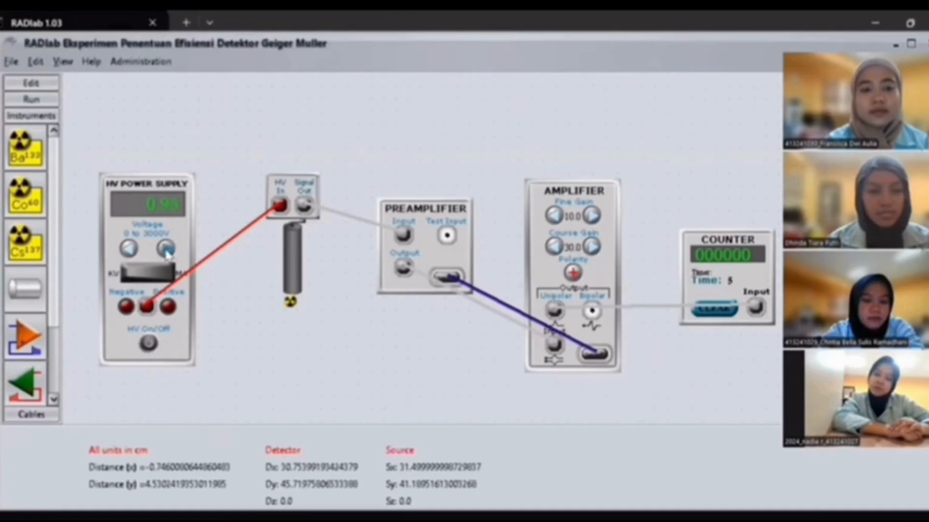
left_click(129, 250)
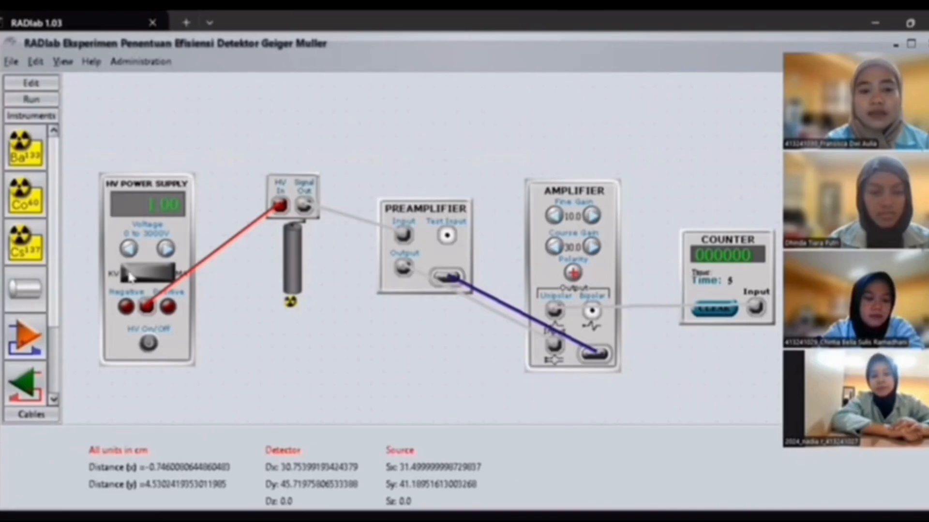
left_click(148, 344)
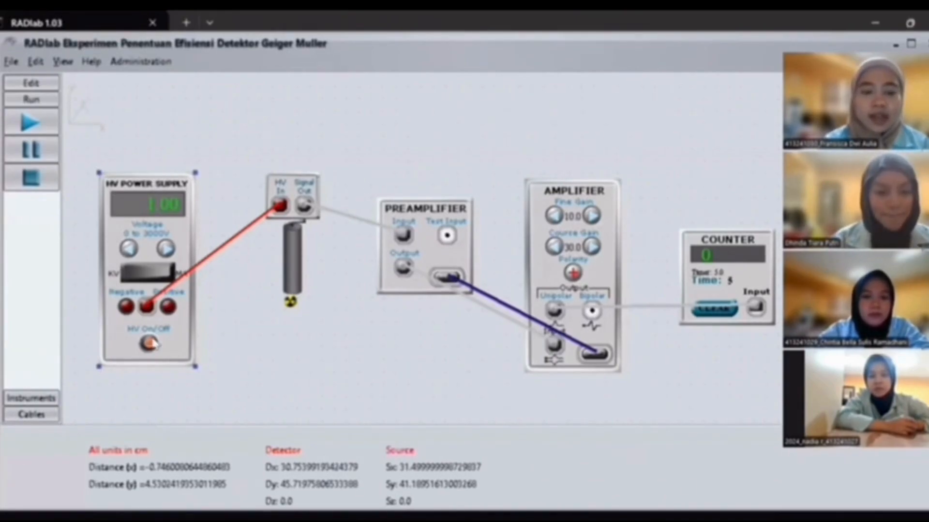
Run repeated Co-60 counts at counting times of 5 and 60, clearing the counter for each run and switching the high voltage back on when off
left_click(706, 315)
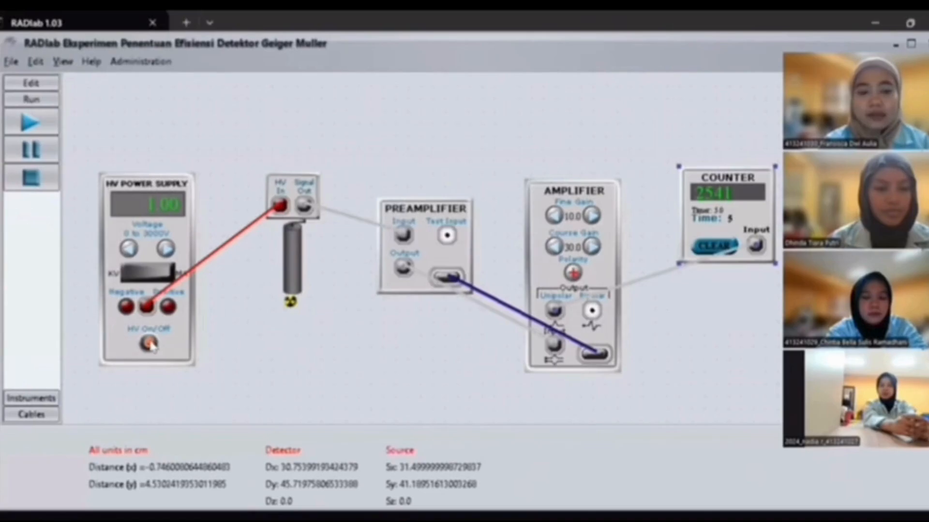
left_click(714, 247)
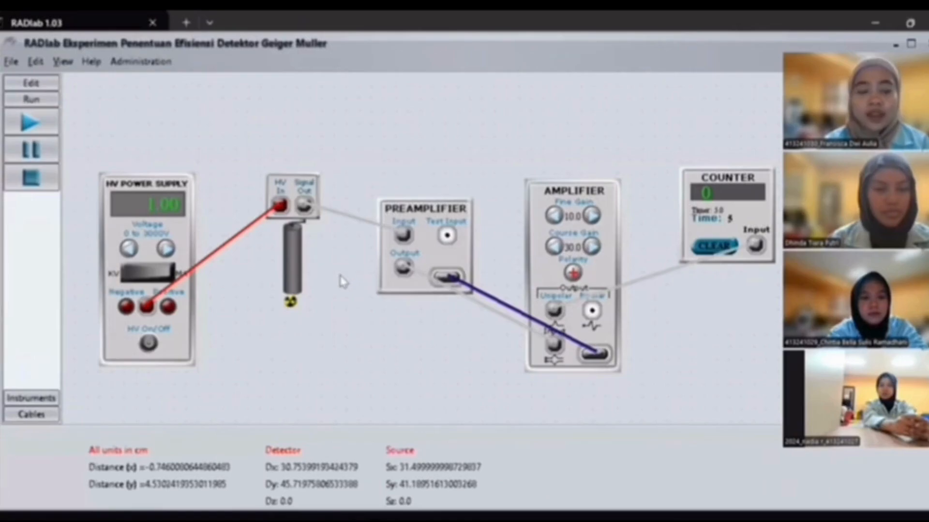
left_click(149, 344)
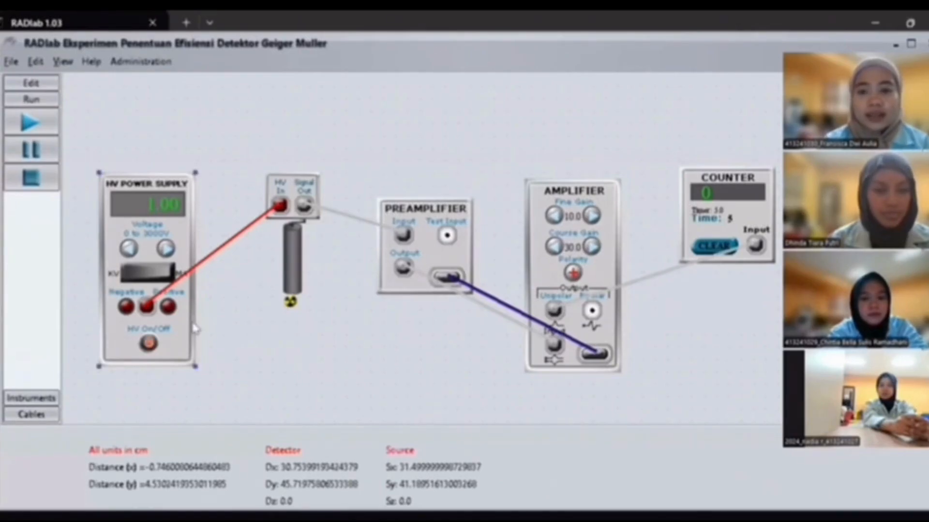
left_click(702, 248)
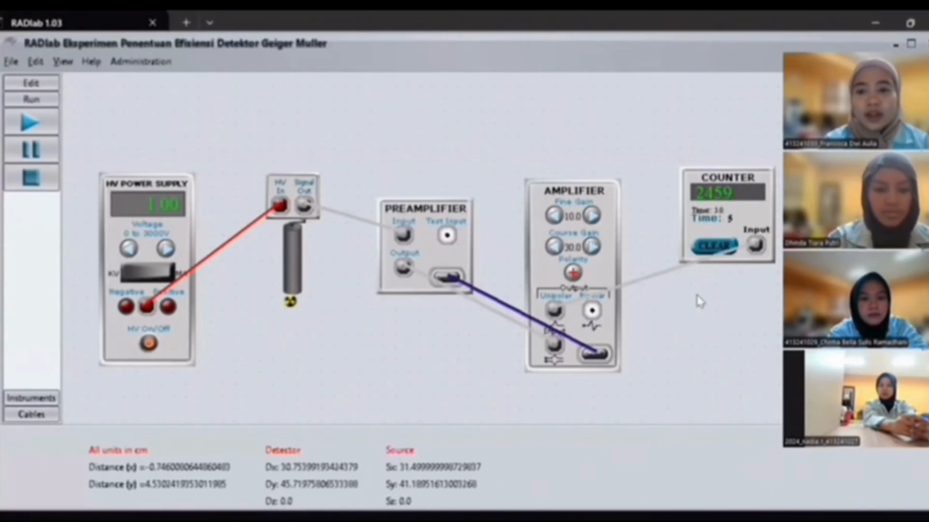
left_click(709, 250)
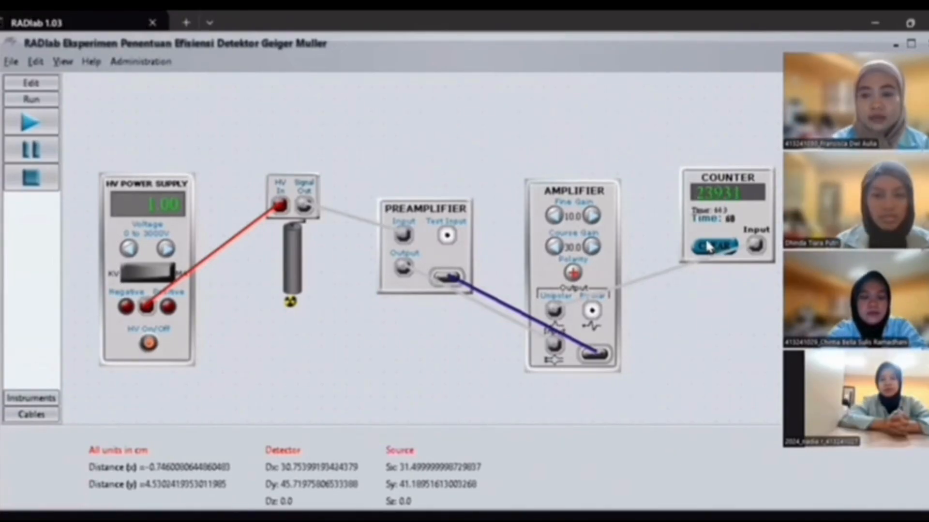
left_click(704, 248)
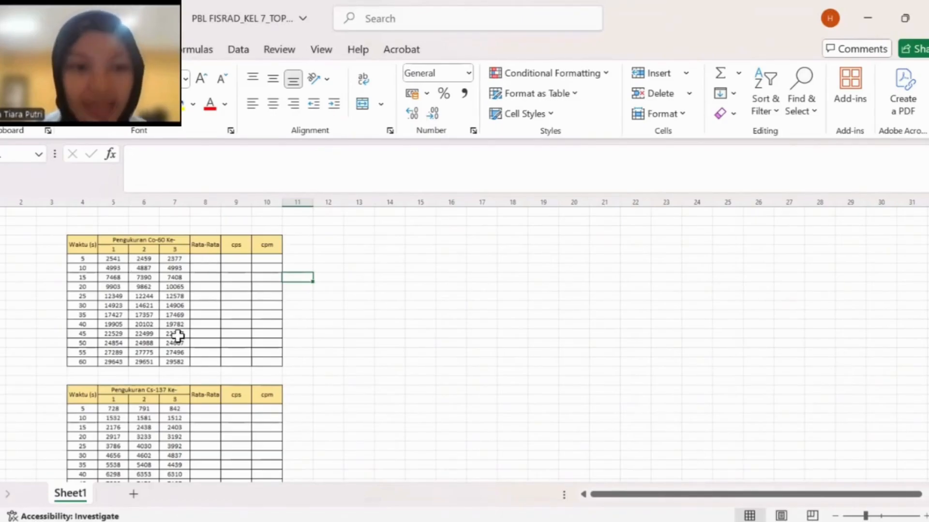
In the Excel workbook, average the three Co-60 measurements with an AVERAGE formula in the Rata-Rata cell of the 5 s row
left_click(197, 263)
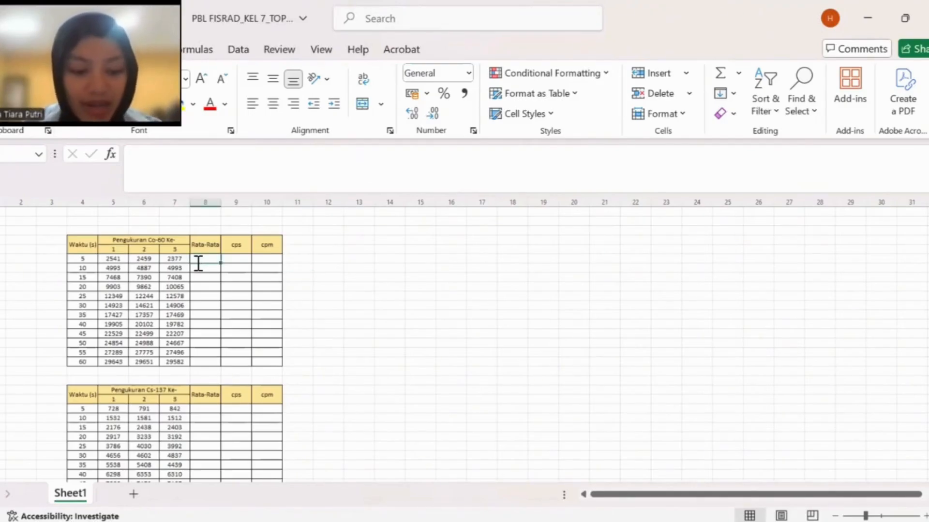
type("=AVERAGE")
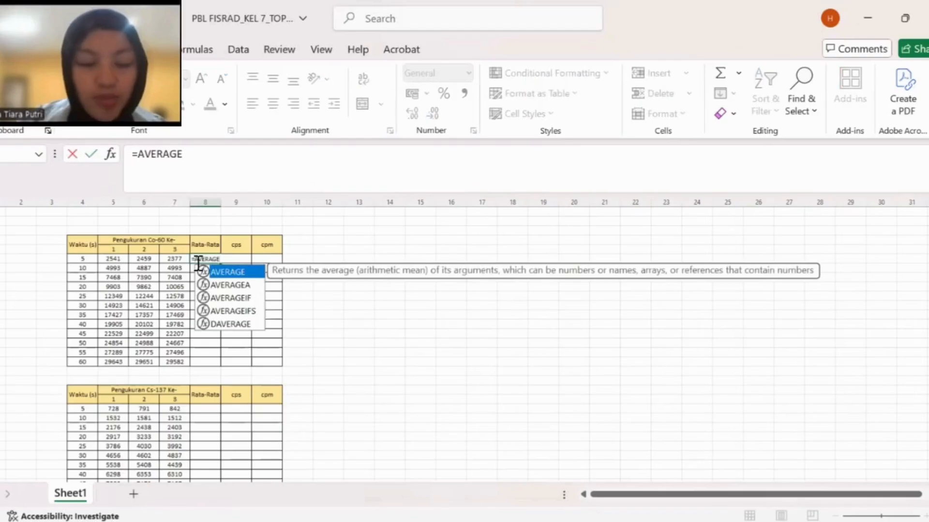
type("(")
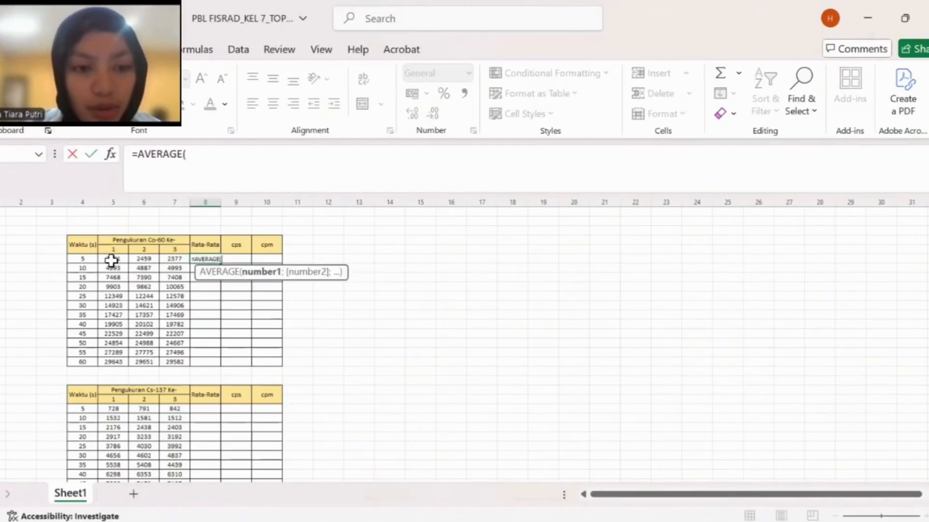
left_click_drag(111, 260, 168, 258)
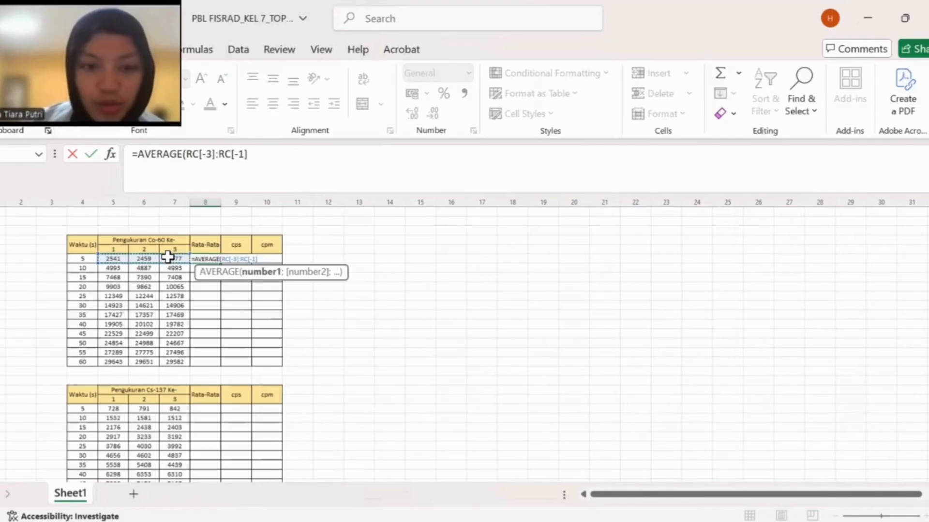
key("Return")
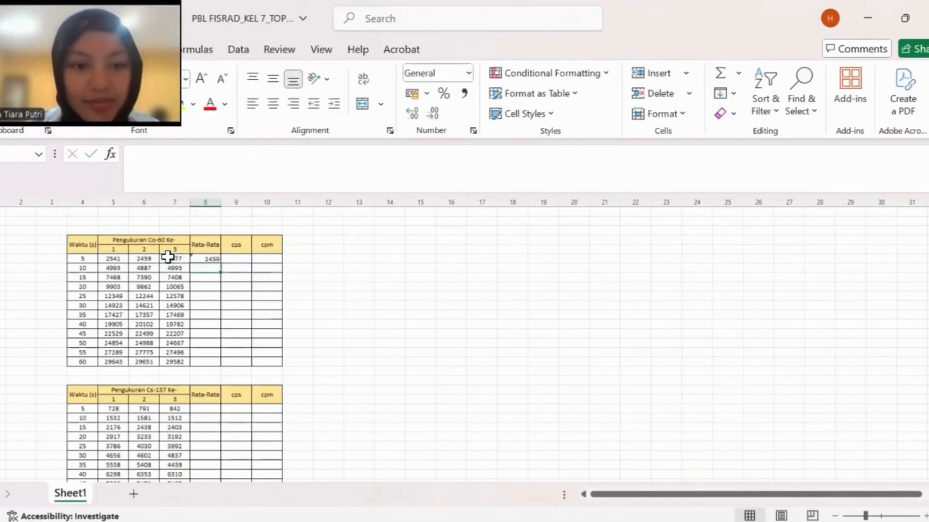
Copy the average formula down the Co-60 table's Rata-Rata column through the 60 s row
left_click(285, 267)
left_click(219, 259)
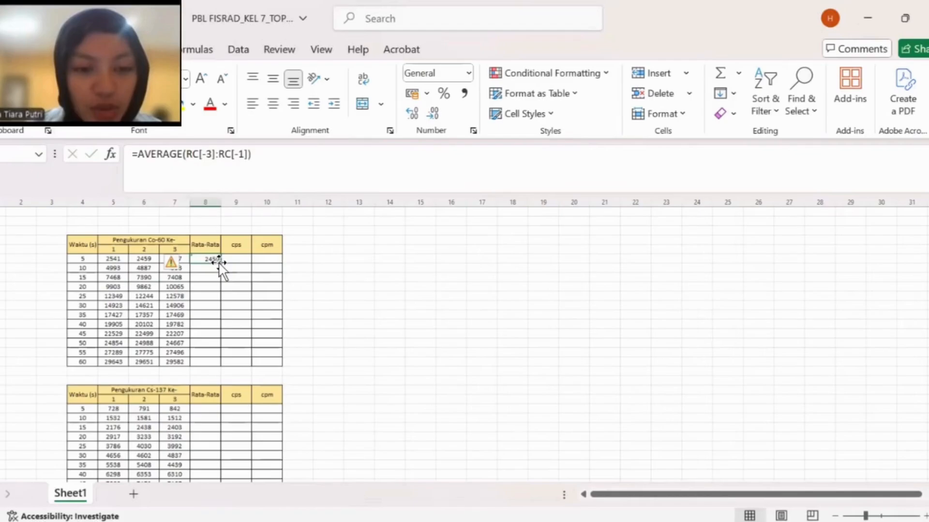
left_click_drag(221, 263, 215, 364)
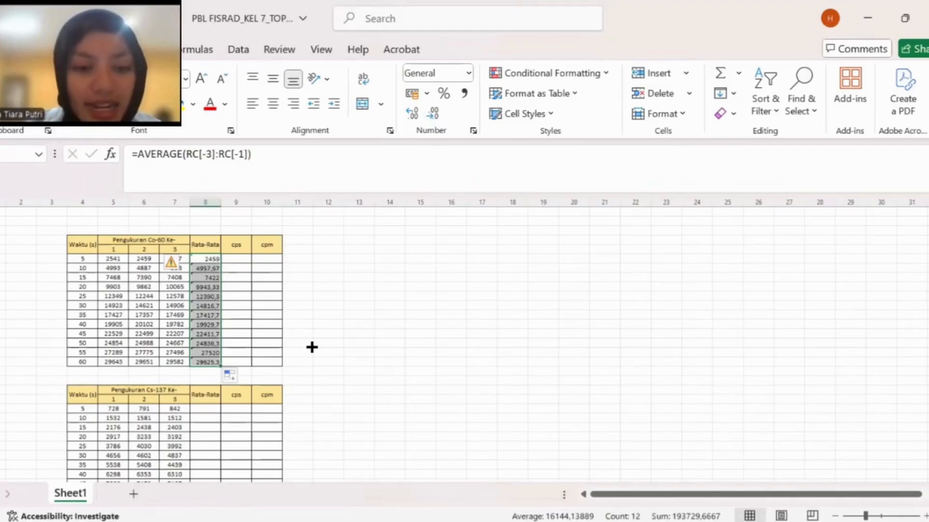
left_click(309, 346)
scroll(309, 346, "down", 3)
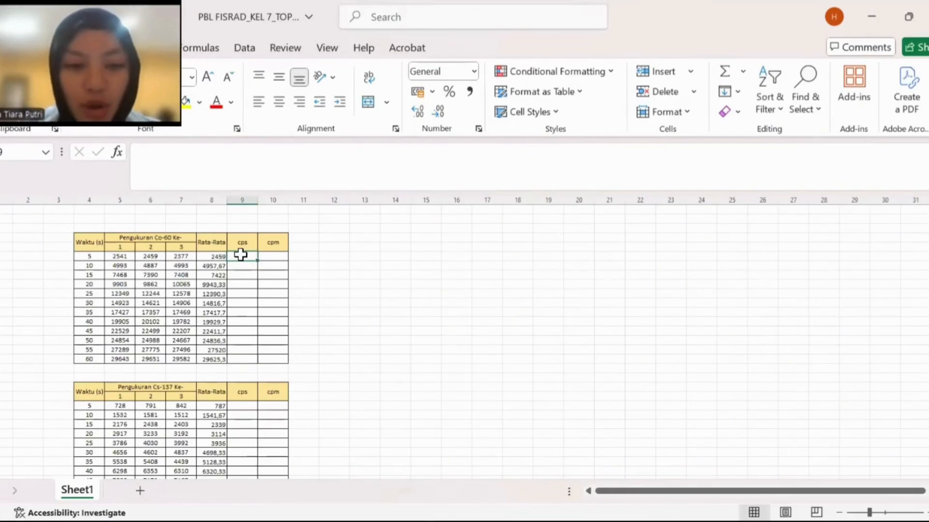
Calculate the Co-60 cps as Rata-Rata divided by Waktu (s) in the 5 s row and fill the formula down to 60 s
type("=")
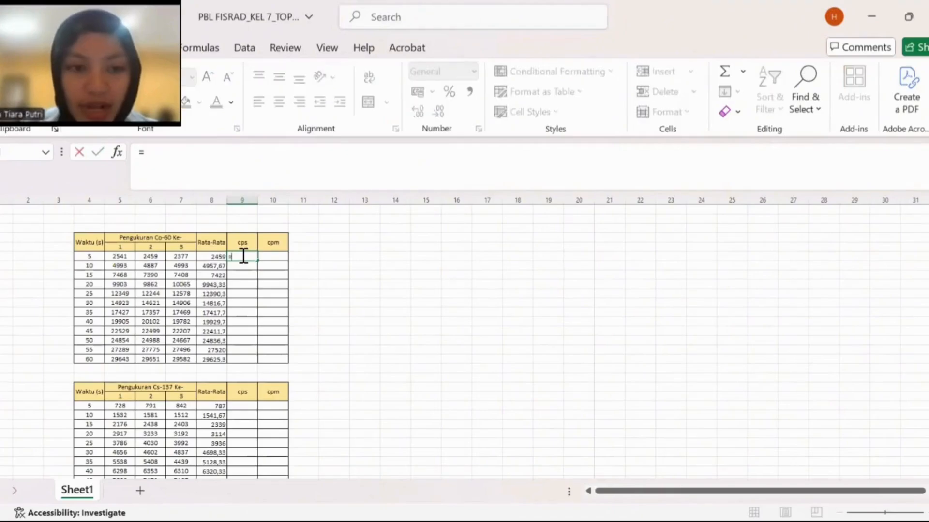
left_click(220, 256)
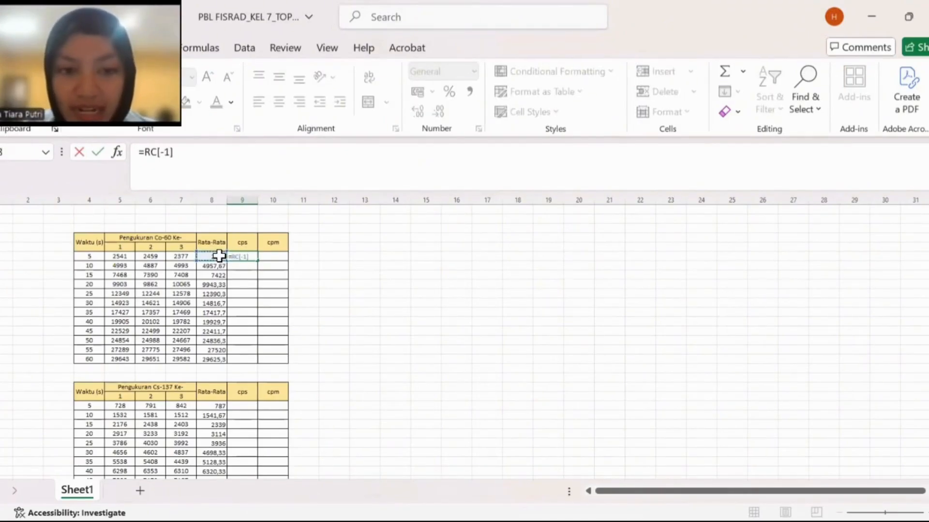
left_click(92, 255)
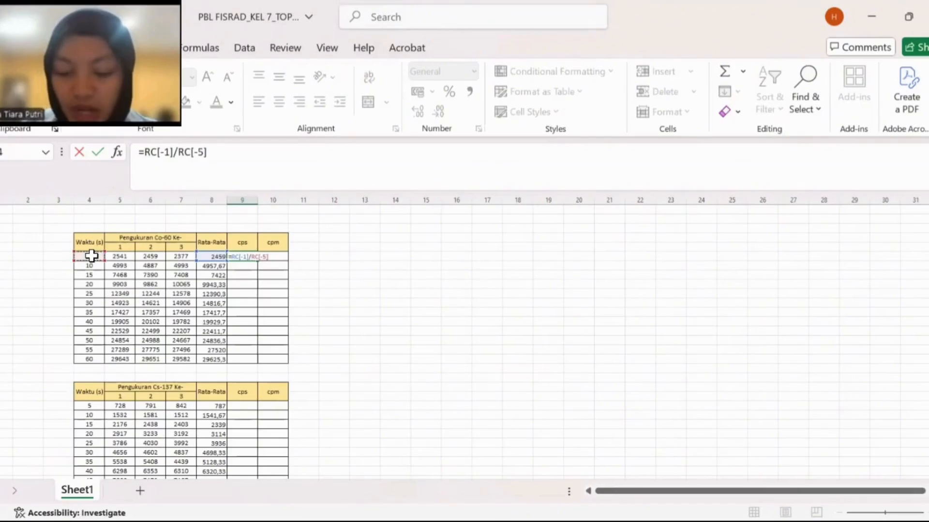
key("Return")
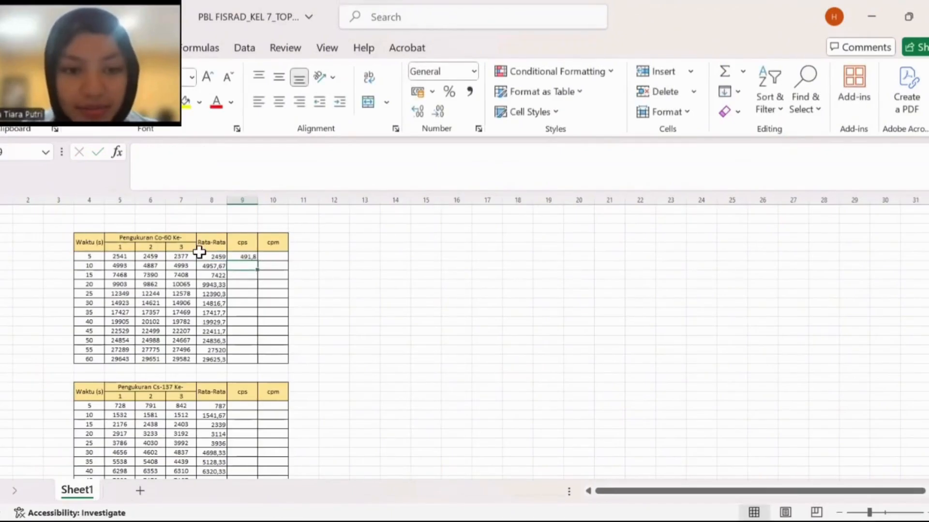
left_click(249, 257)
left_click_drag(259, 261, 257, 365)
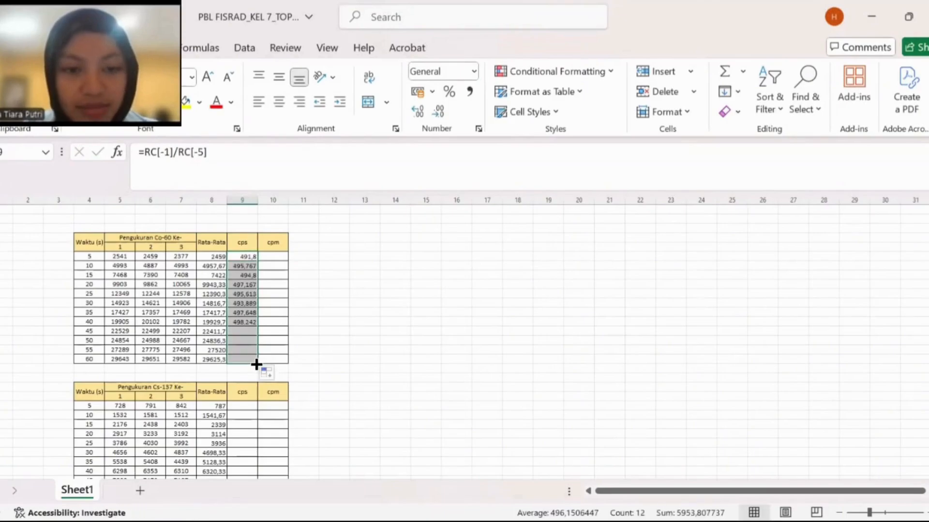
Calculate the Co-60 cpm as Rata-Rata divided by Waktu (s) times 60, and fill the formula down to the 60 s row
left_click(270, 257)
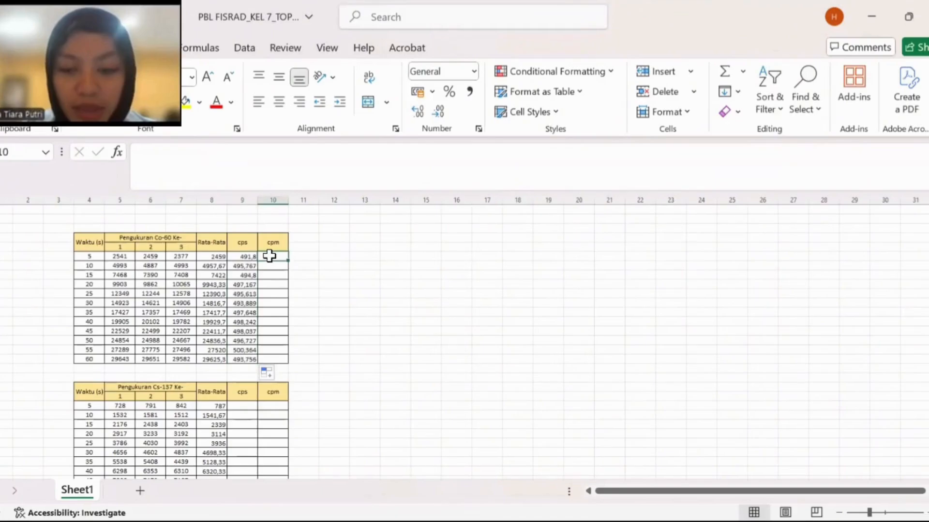
type("=")
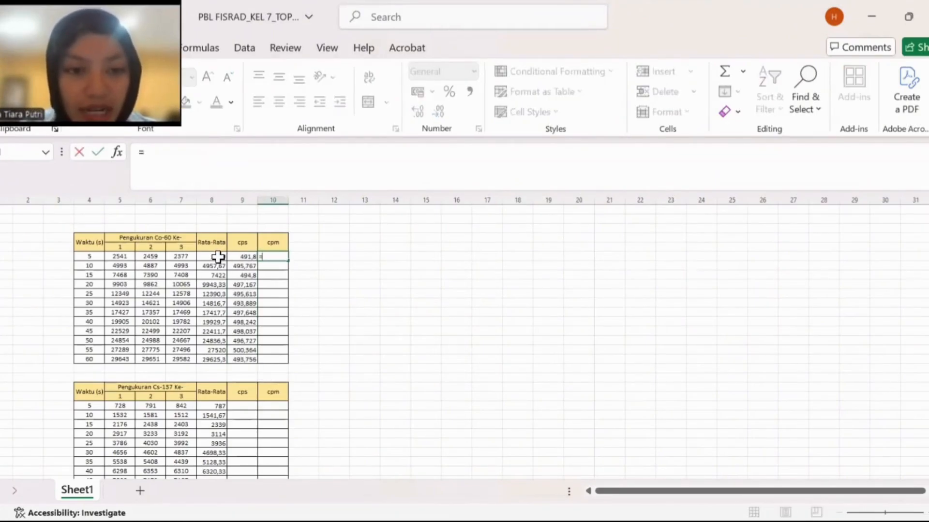
left_click(217, 256)
type("/")
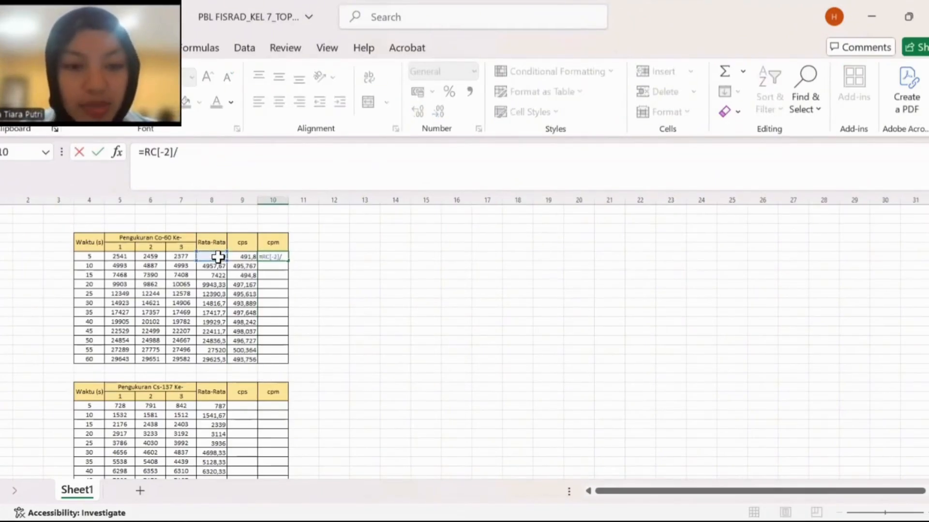
left_click(90, 256)
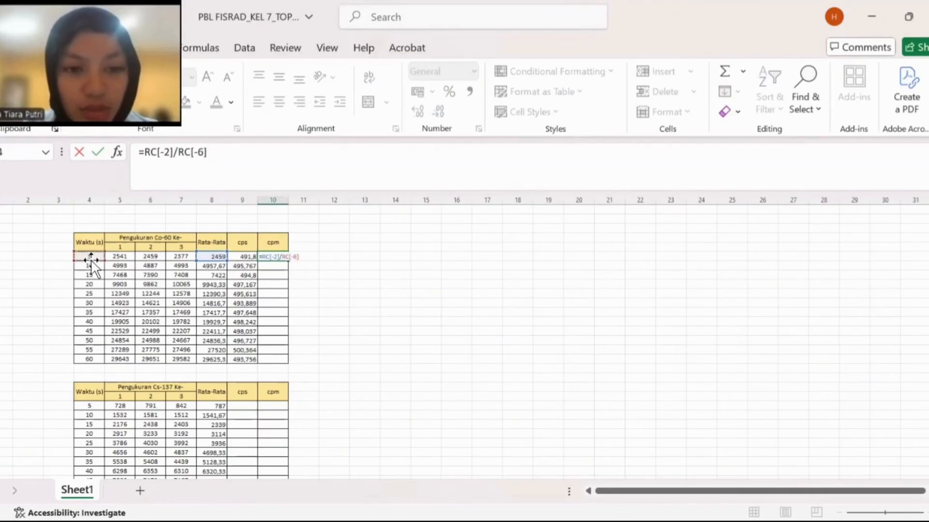
type("*")
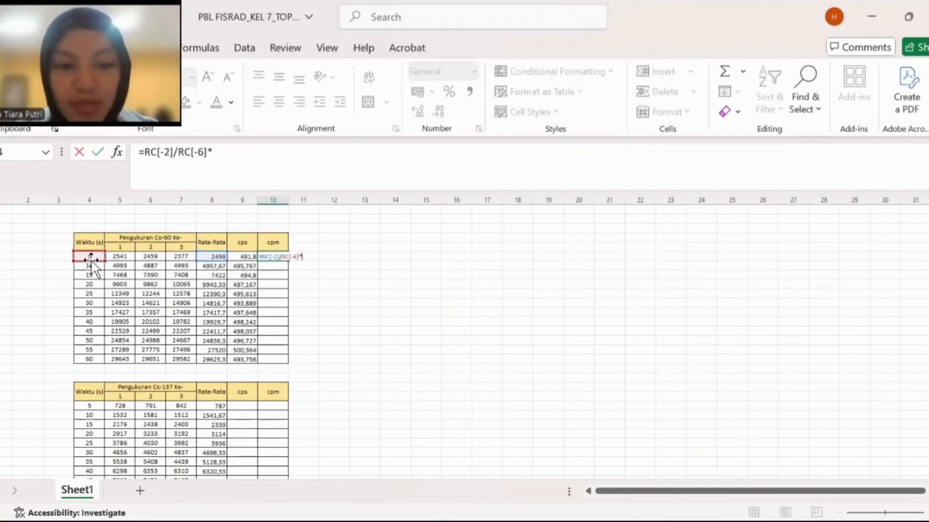
type("60")
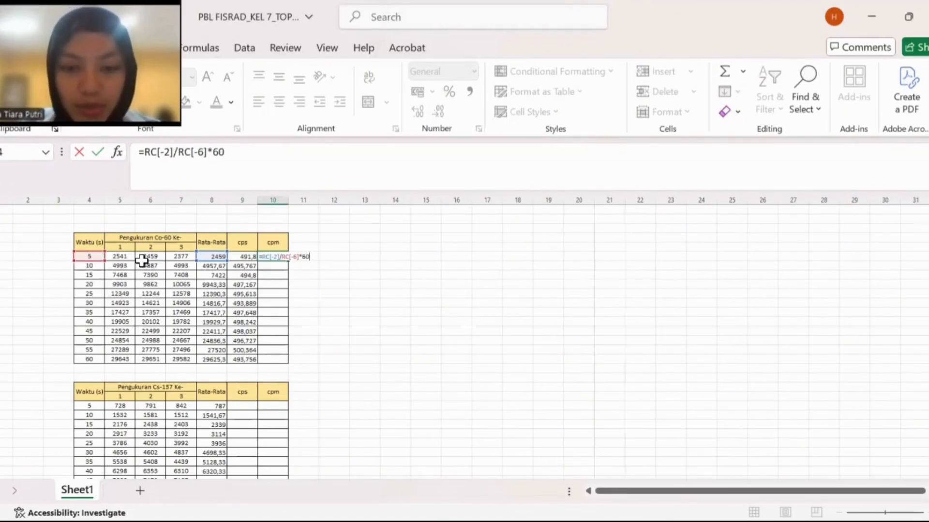
key("ctrl+Return")
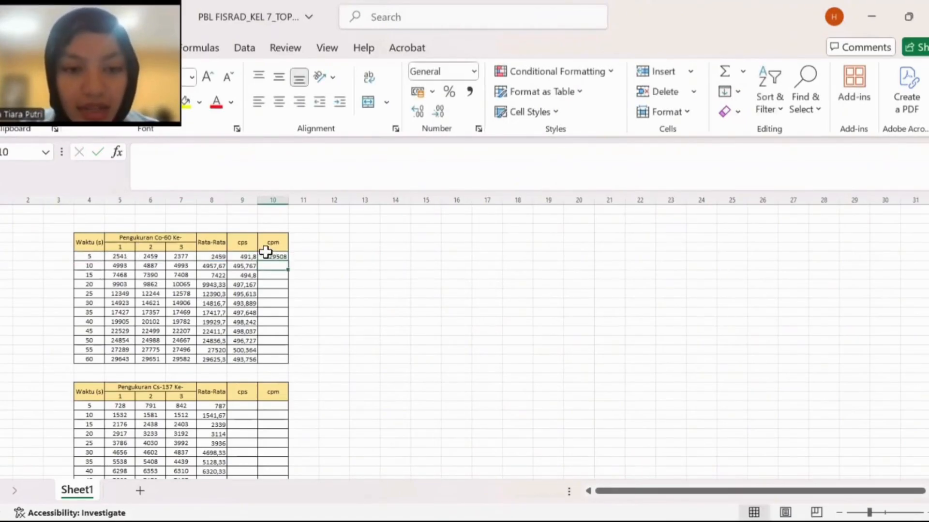
left_click_drag(287, 262, 284, 360)
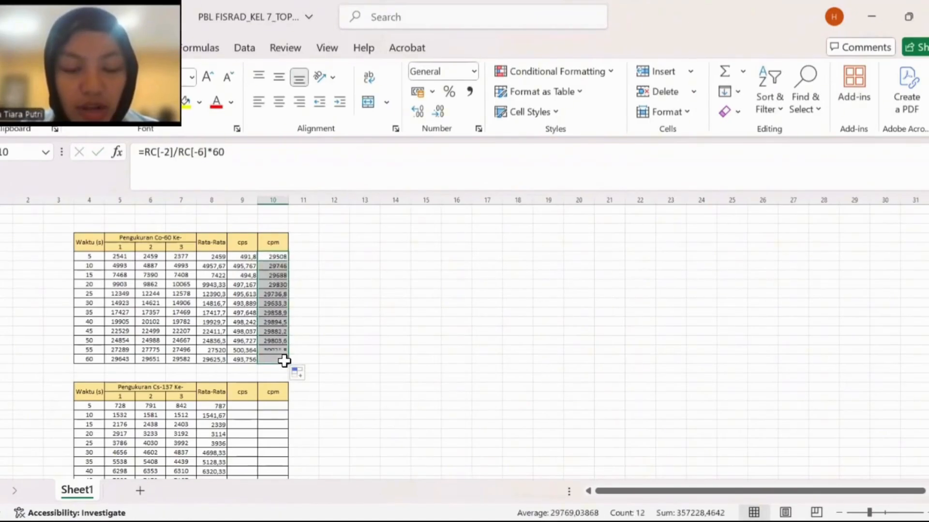
left_click(353, 325)
Insert a Stacked Line with Markers chart of the Co-60 Rata-Rata values and place it beside the Co-60 table
scroll(338, 323, "down", 3)
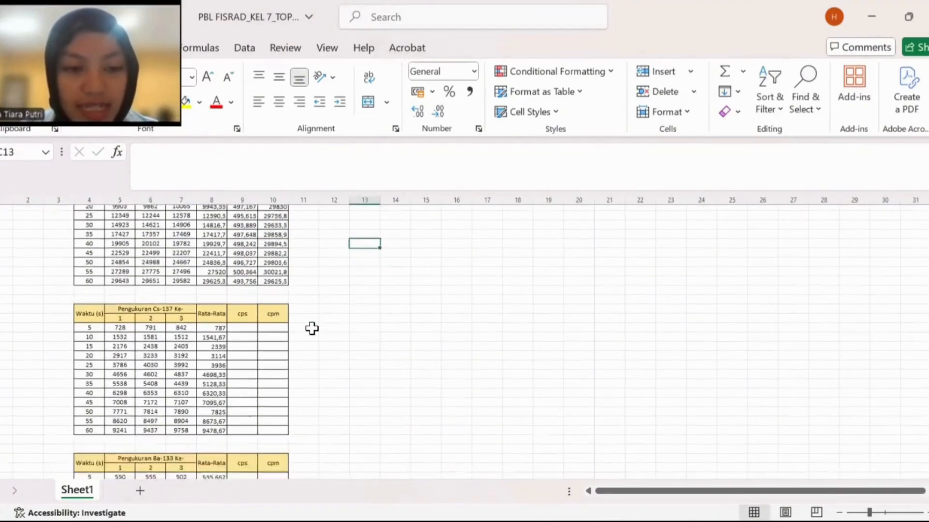
scroll(295, 326, "down", 1)
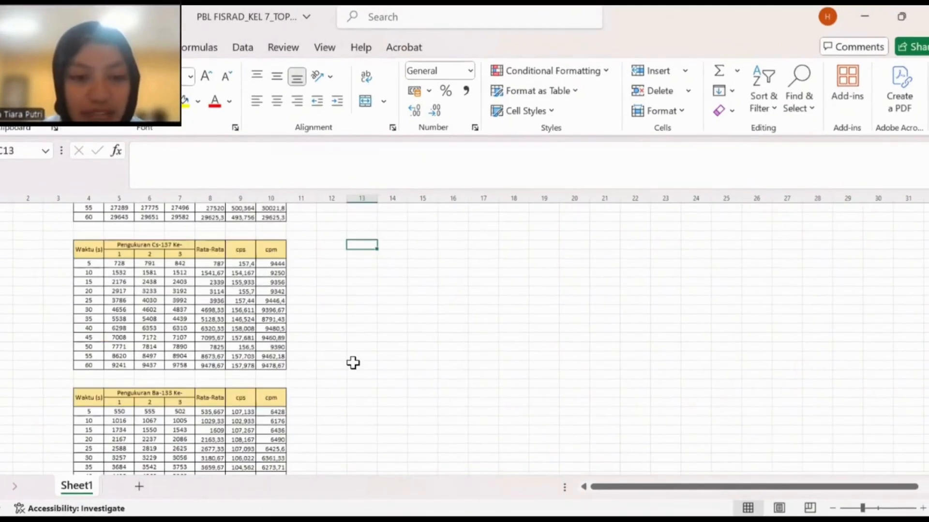
scroll(353, 363, "up", 5)
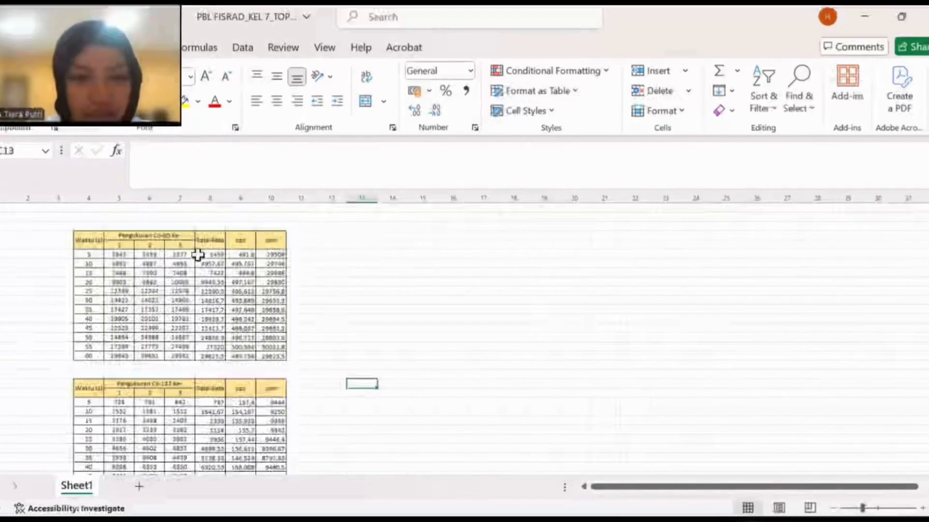
left_click_drag(198, 255, 214, 356)
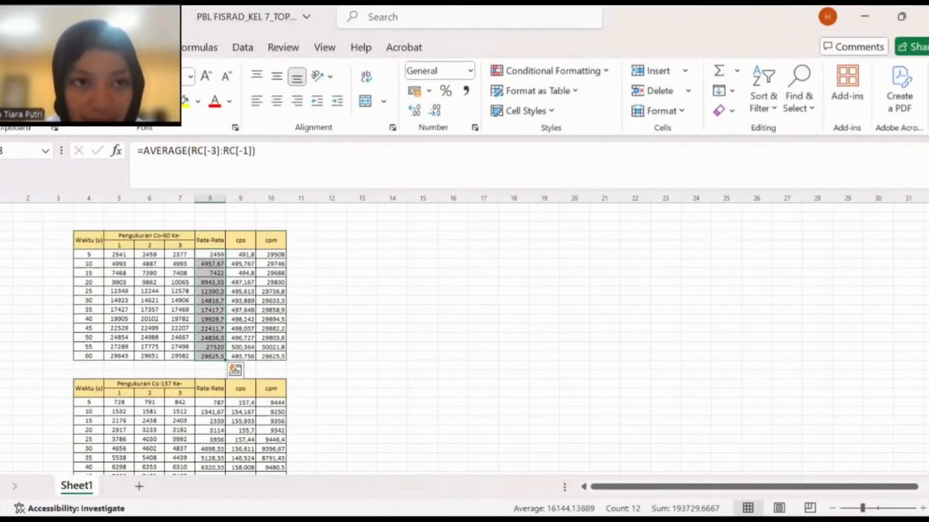
left_click(47, 47)
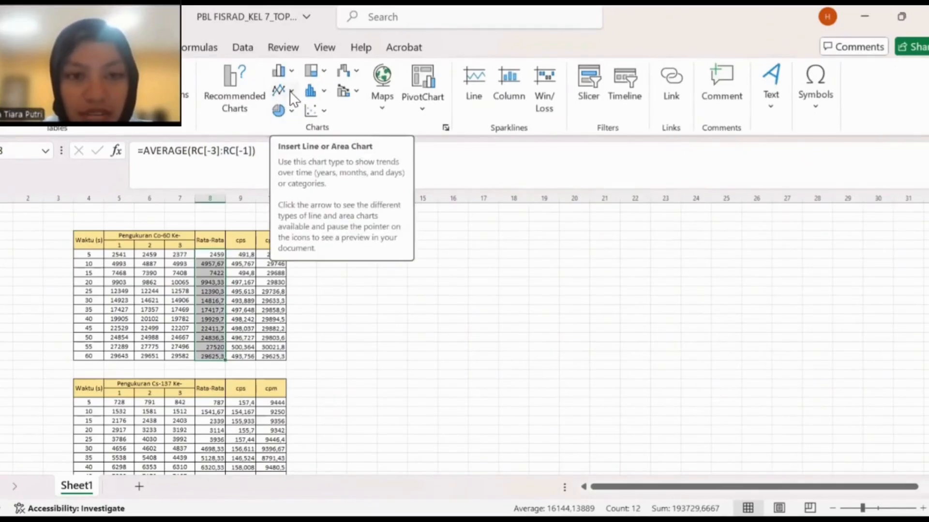
left_click(291, 92)
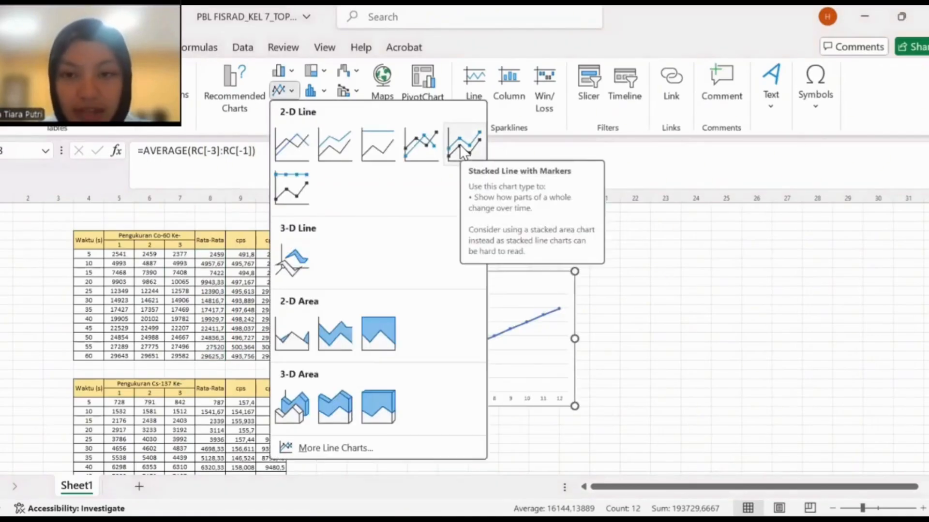
left_click(464, 152)
left_click_drag(511, 279, 495, 245)
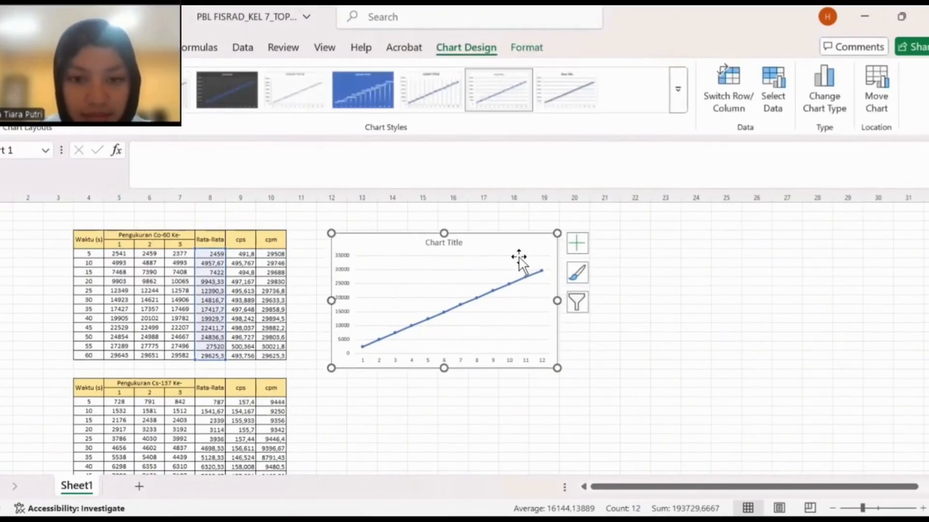
Set the Co-60 chart's horizontal axis labels to the Waktu (s) values from 5 to 60
right_click(550, 331)
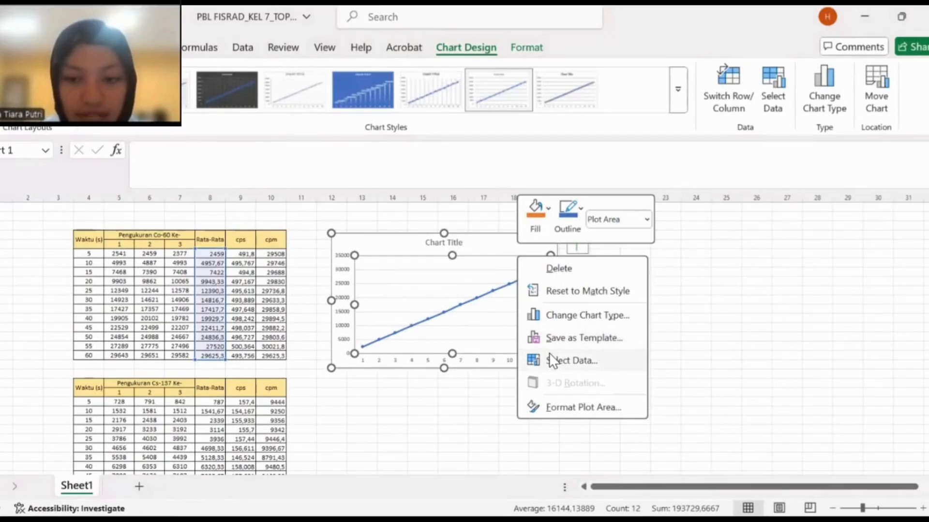
left_click(552, 360)
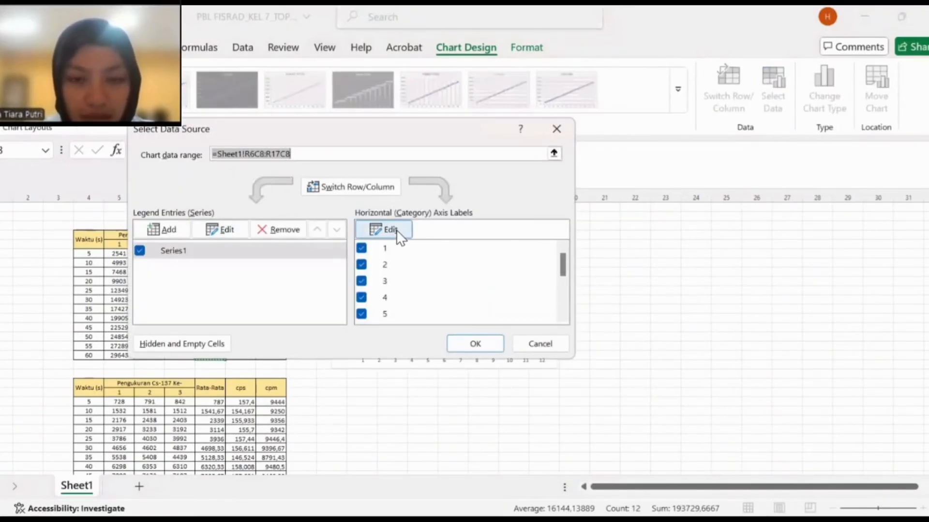
left_click(397, 231)
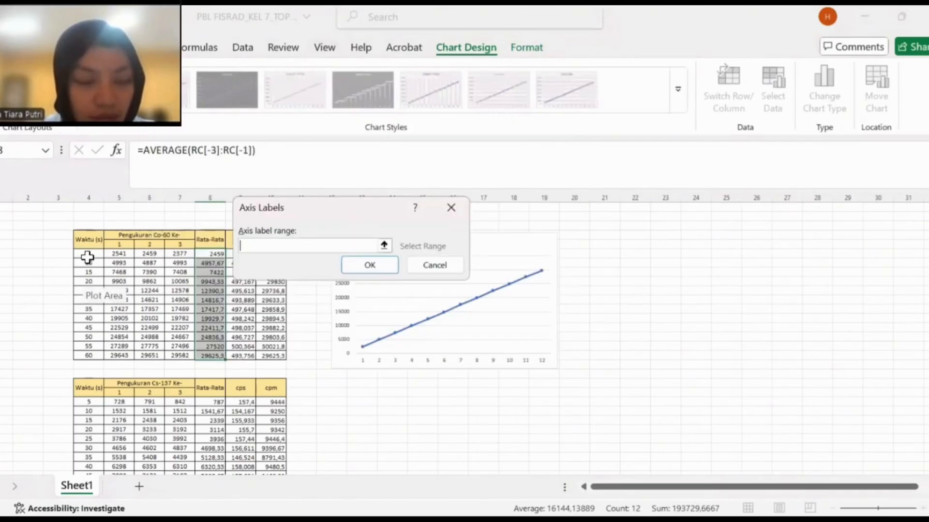
left_click(87, 258)
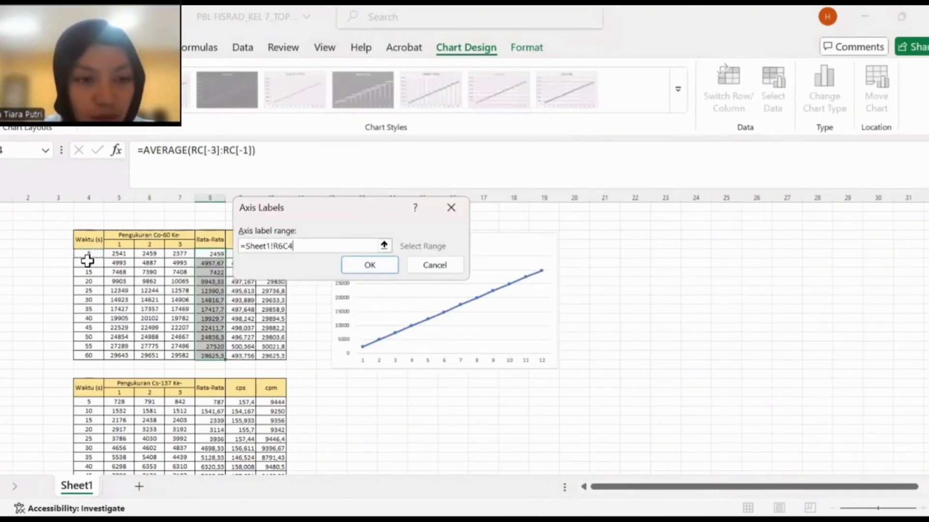
left_click(92, 354, "shift")
left_click(372, 267)
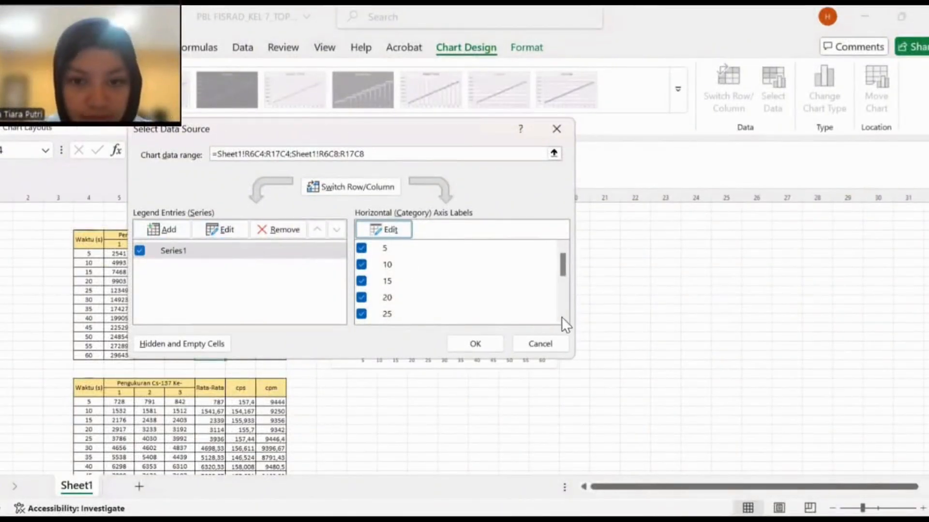
left_click(481, 342)
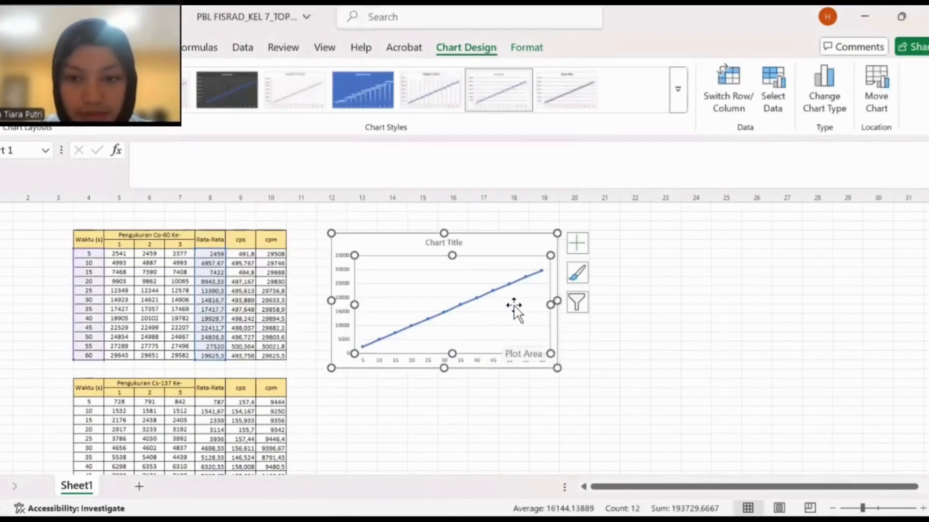
Add data labels and axis titles to the Co-60 chart, naming the axes Jumlah Cacahan and Waktu Pencacahan (s)
right_click(487, 250)
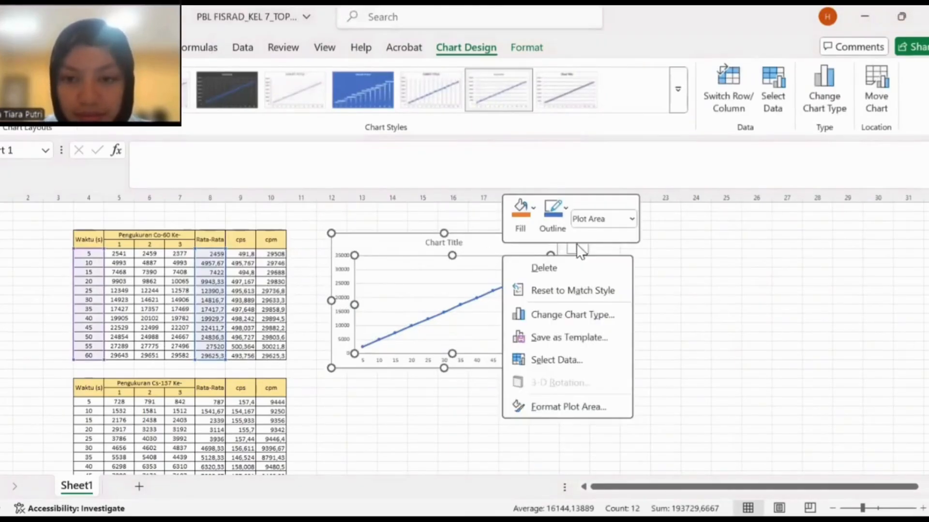
left_click(577, 242)
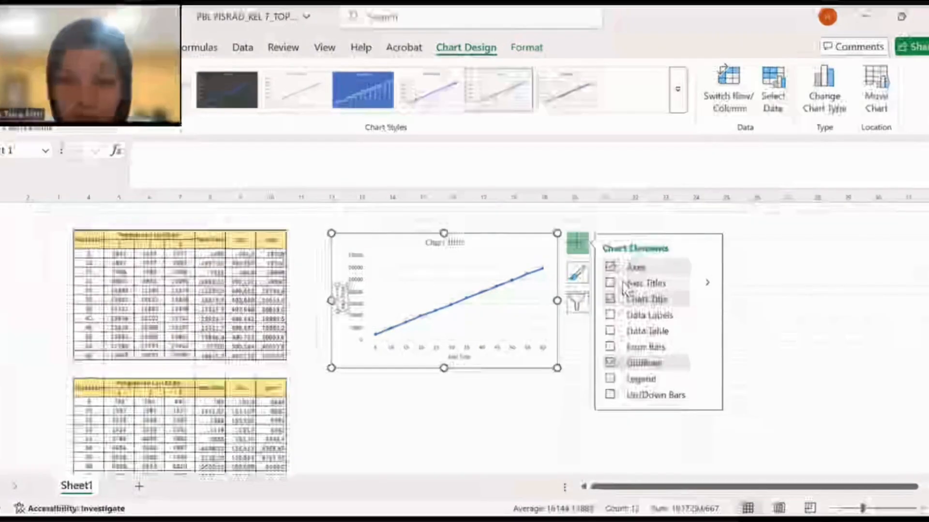
left_click(621, 316)
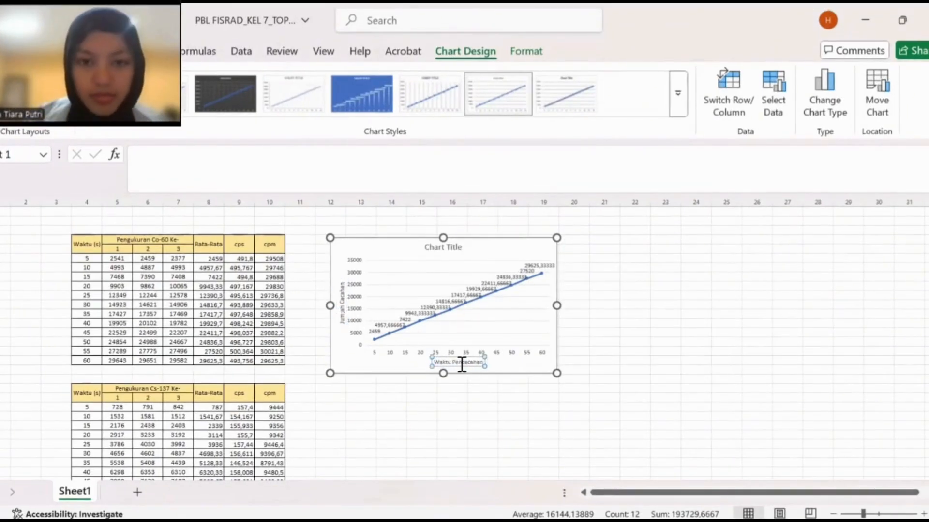
Title the Co-60 Rata-Rata chart "Pengukuran Co-60"
left_click(443, 242)
type("Penguku")
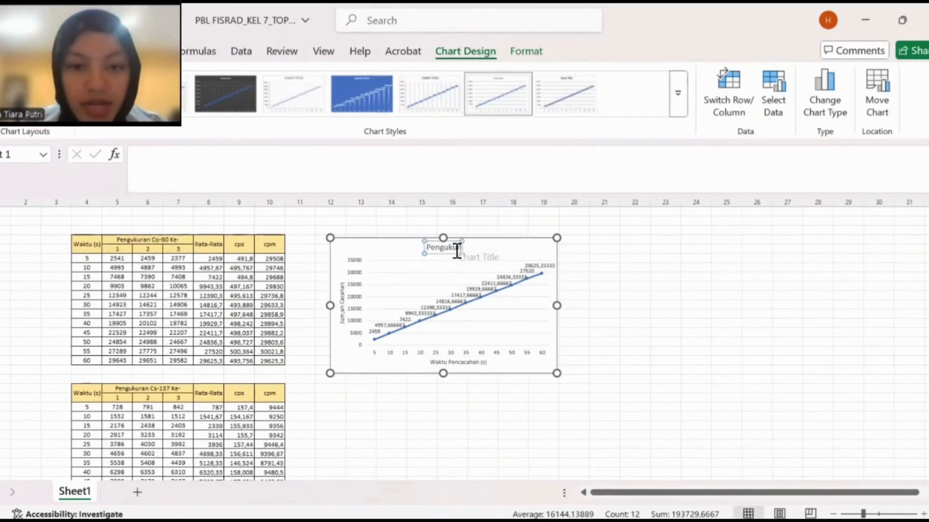
type("ran Co-60")
left_click(637, 271)
Chart the Cs-137 Rata-Rata values as a line with markers titled "Pengukuran Cs-137", placed below the Co-60 chart
scroll(421, 394, "down", 2)
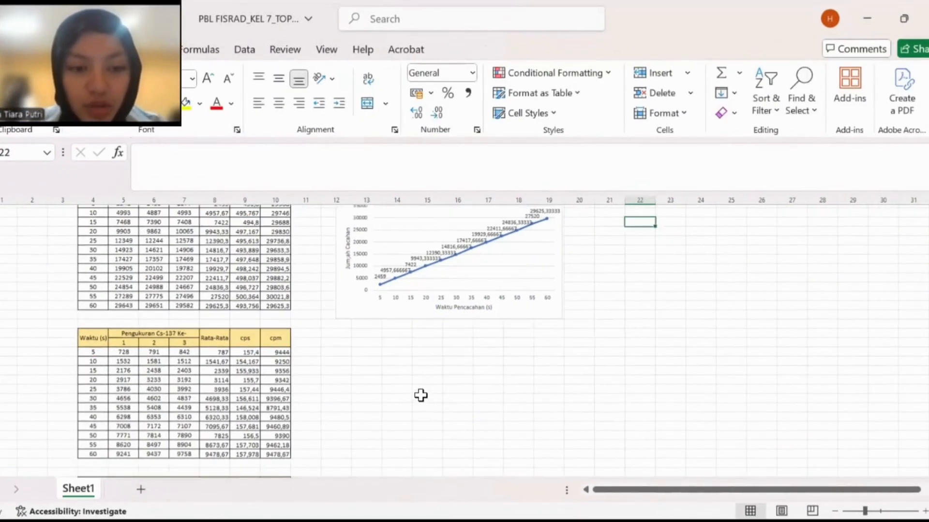
scroll(420, 396, "down", 2)
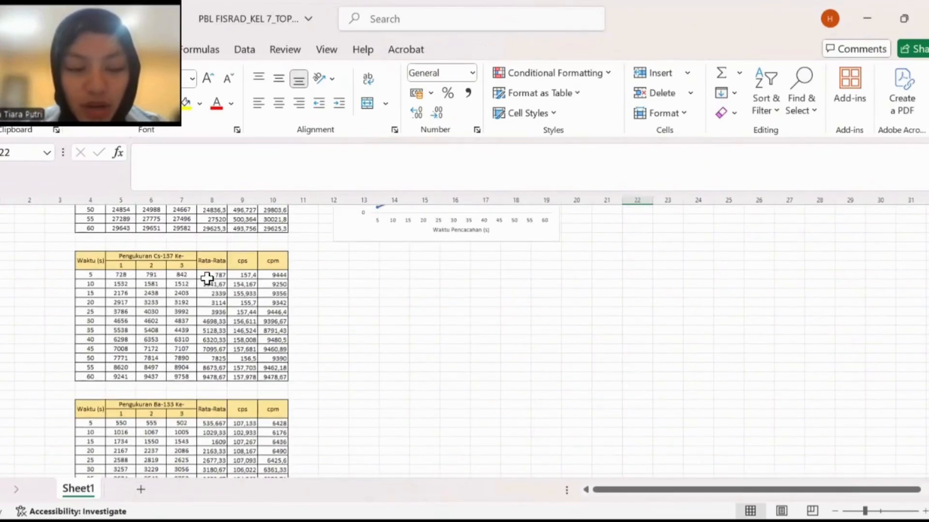
left_click_drag(208, 275, 208, 312)
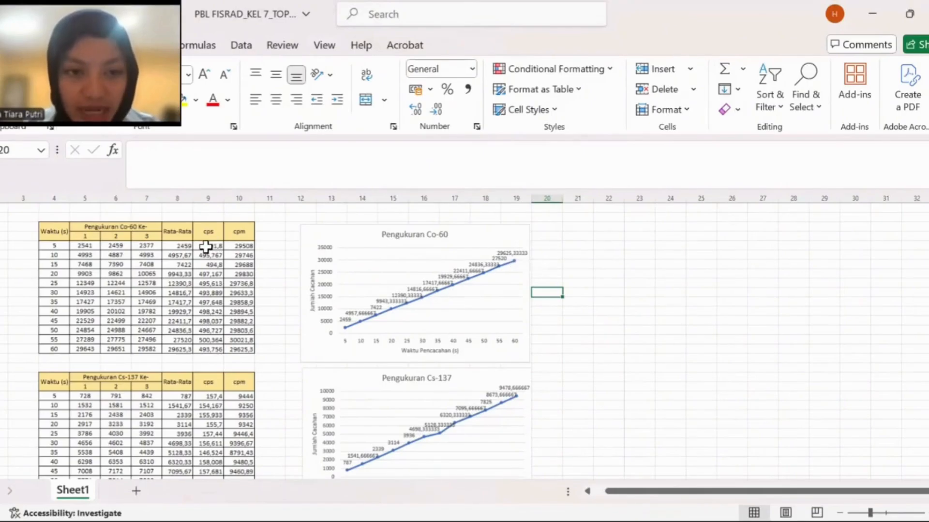
Insert a Stacked Line with Markers chart of the Co-60 cps values beside the Pengukuran Co-60 chart, using Waktu (s) as axis labels
left_click_drag(205, 247, 214, 349)
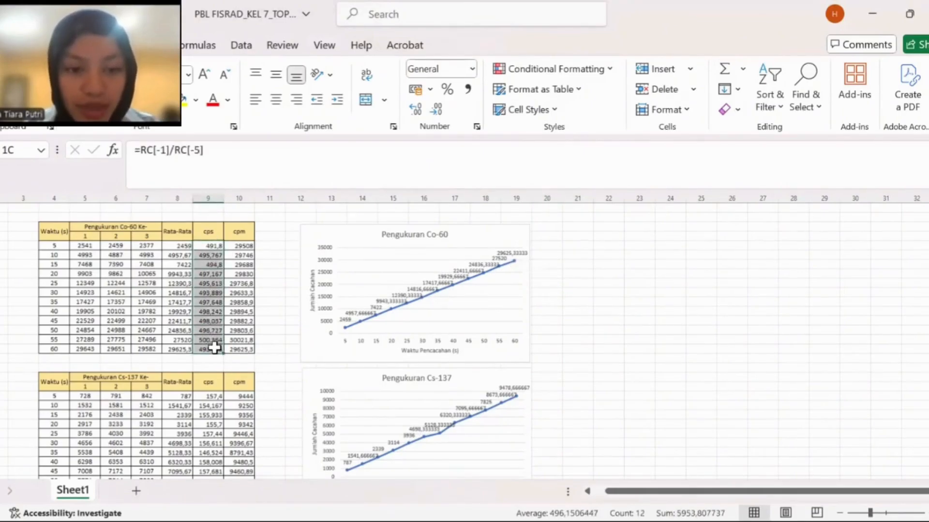
left_click(70, 45)
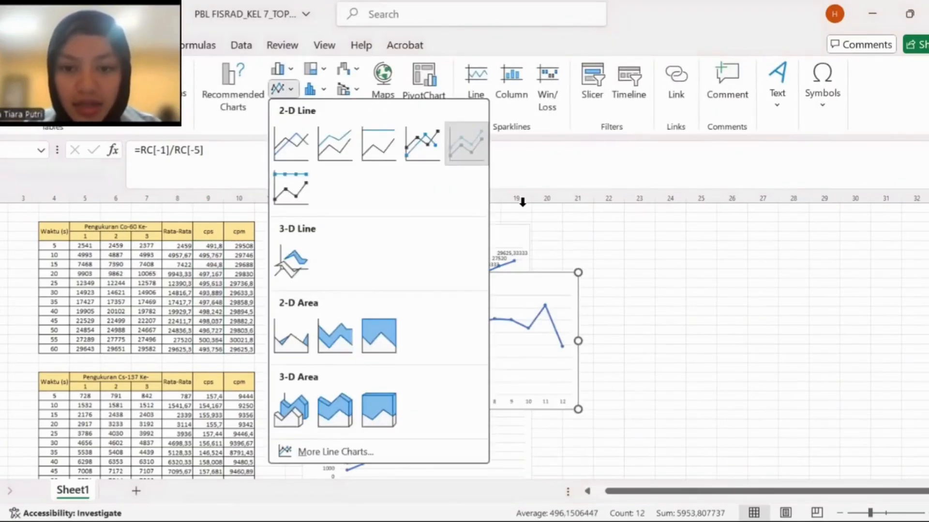
left_click(466, 143)
left_click_drag(510, 274, 742, 238)
left_click(385, 267)
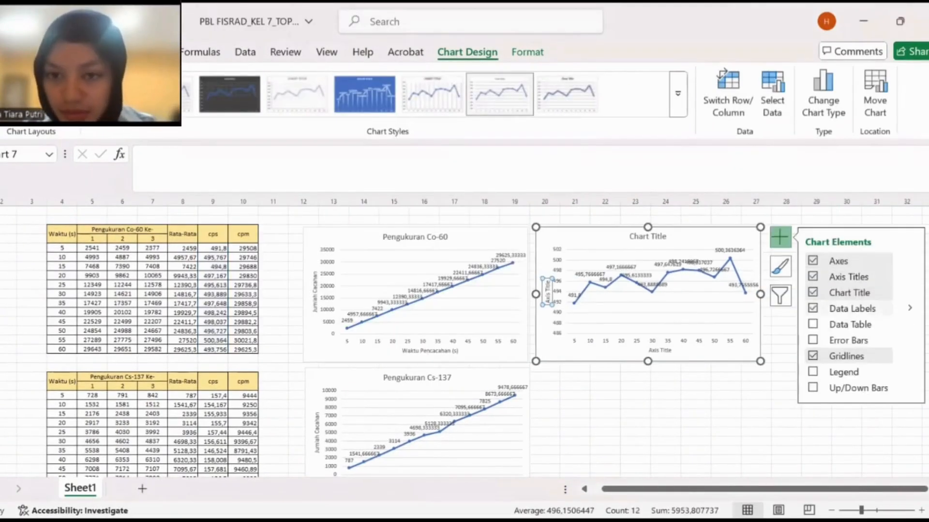
Title the cps chart "CPS Co-60" and name its axes Jumlah Cacahan and Waktu Pengukuran (s)
double_click(659, 350)
double_click(599, 242)
double_click(605, 237)
type("CPS")
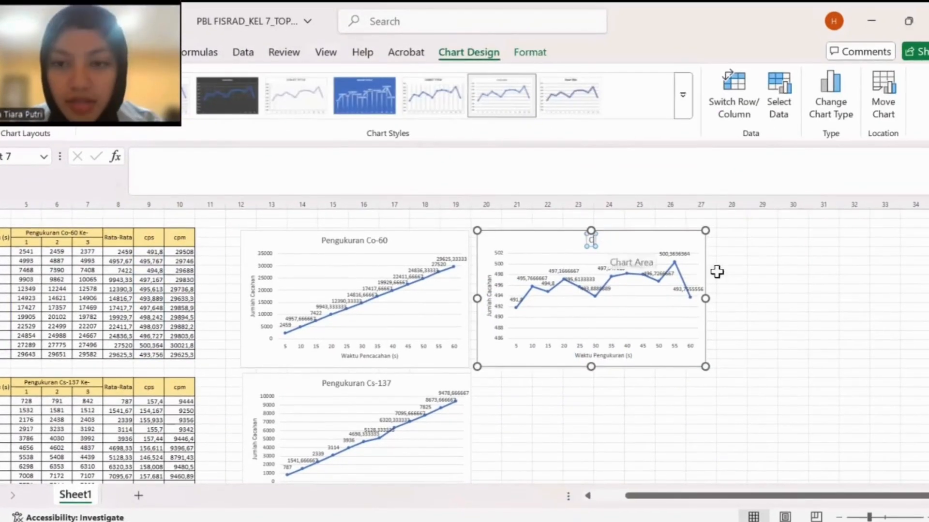
type(" Co-60")
key("Escape")
key("Escape")
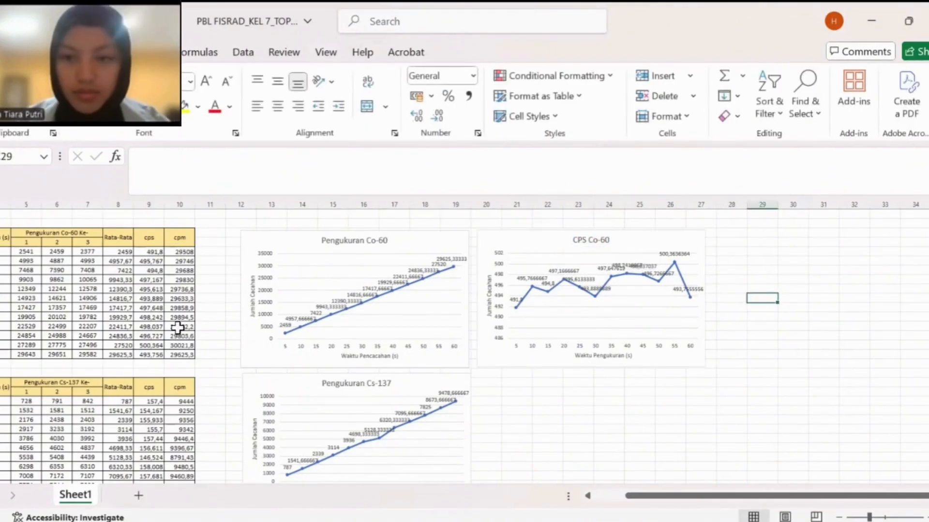
Chart the Co-60 cpm values as a line with markers titled "CPM Co-60", placed beside the CPS Co-60 chart
left_click_drag(179, 251, 180, 355)
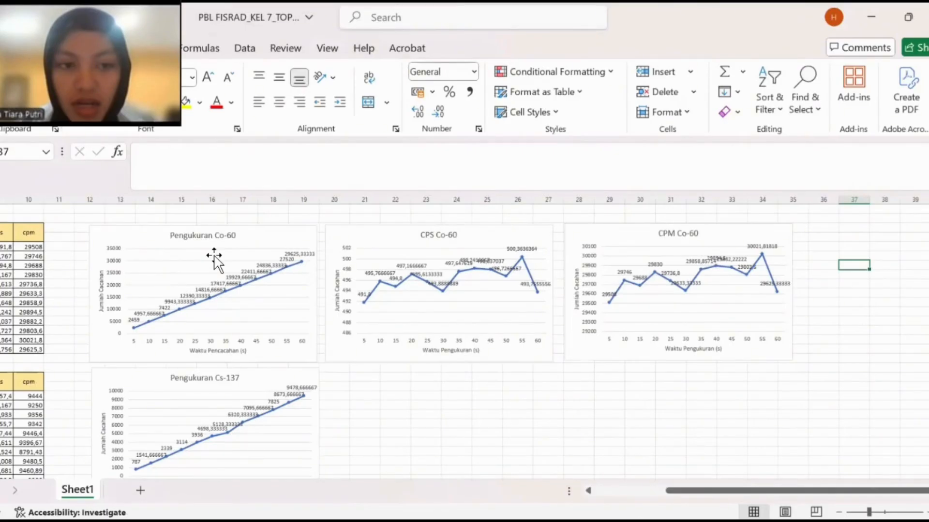
Review the count, CPS and CPM charts for Co-60, Cs-137 and Ba-133 alongside their tables
scroll(555, 319, "down", 3)
scroll(257, 320, "left", 1)
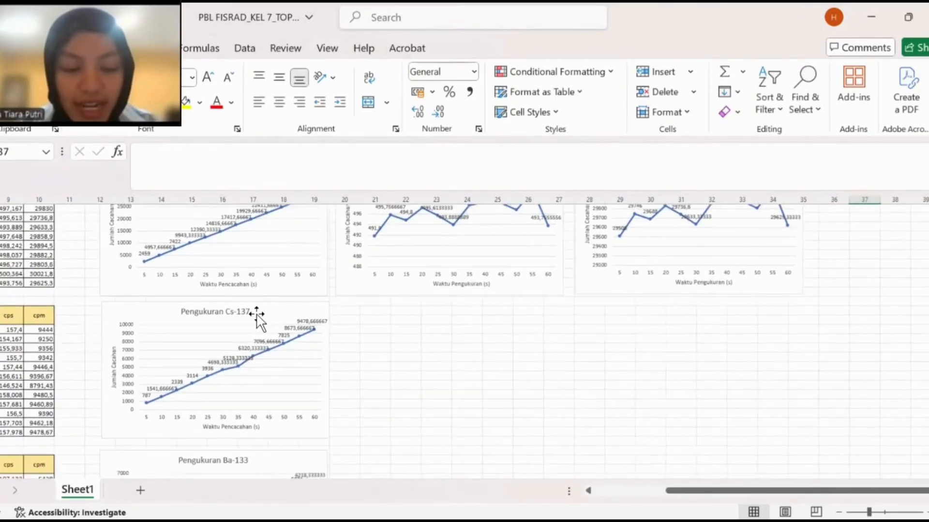
scroll(257, 320, "left", 2)
scroll(257, 319, "down", 1)
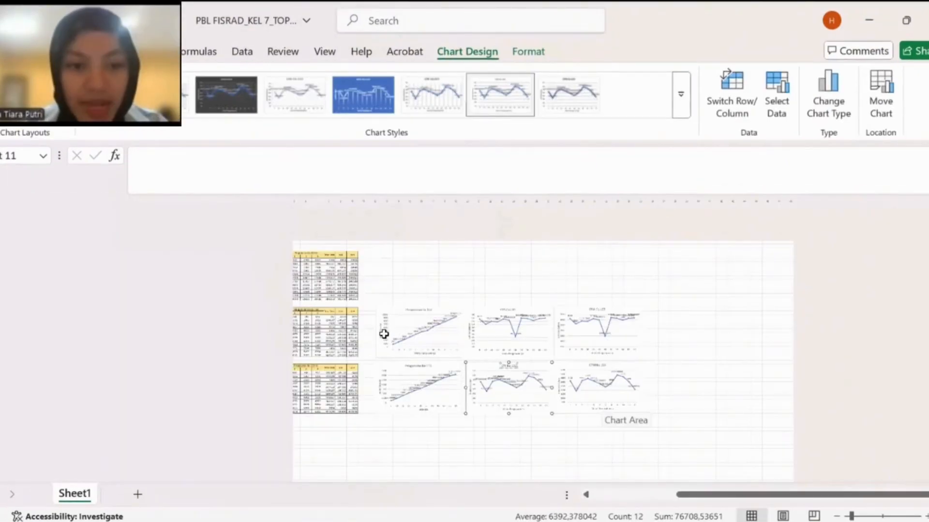
scroll(384, 334, "up", 1)
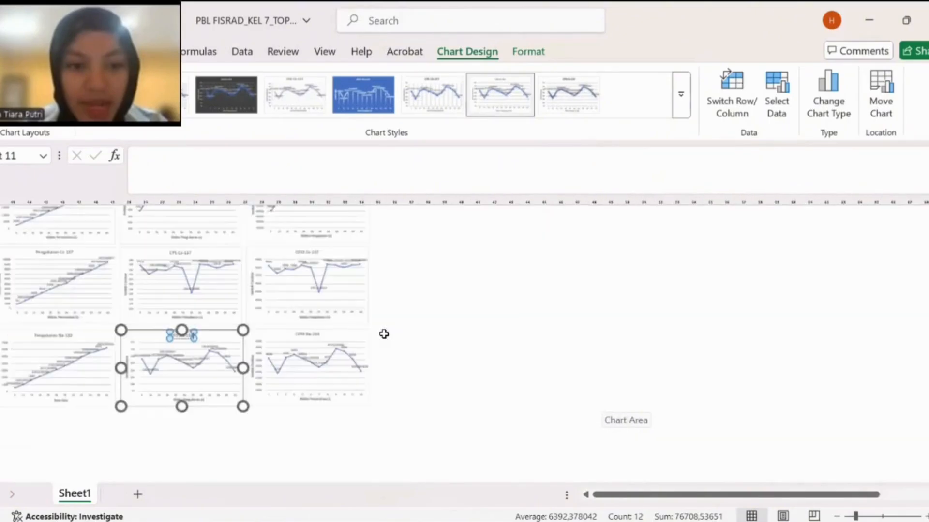
left_click(652, 280)
scroll(652, 280, "left", 4)
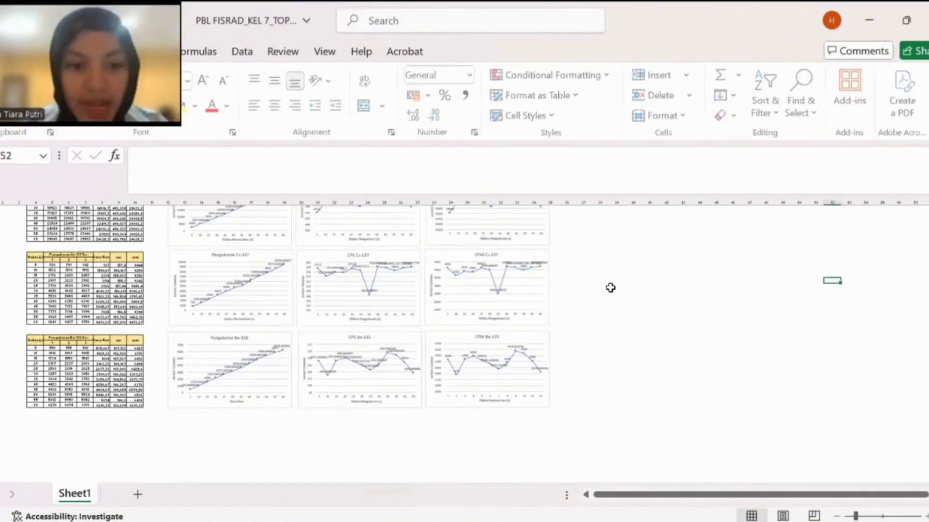
scroll(556, 288, "up", 1)
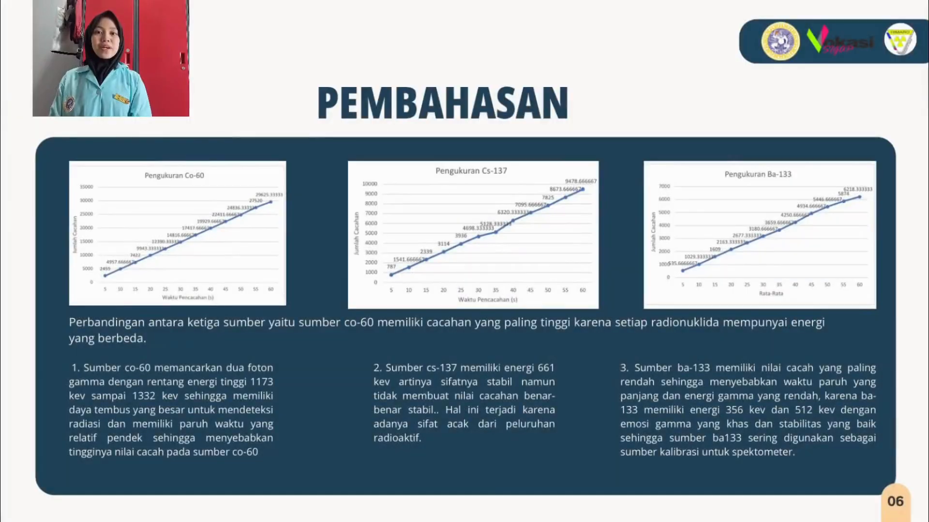